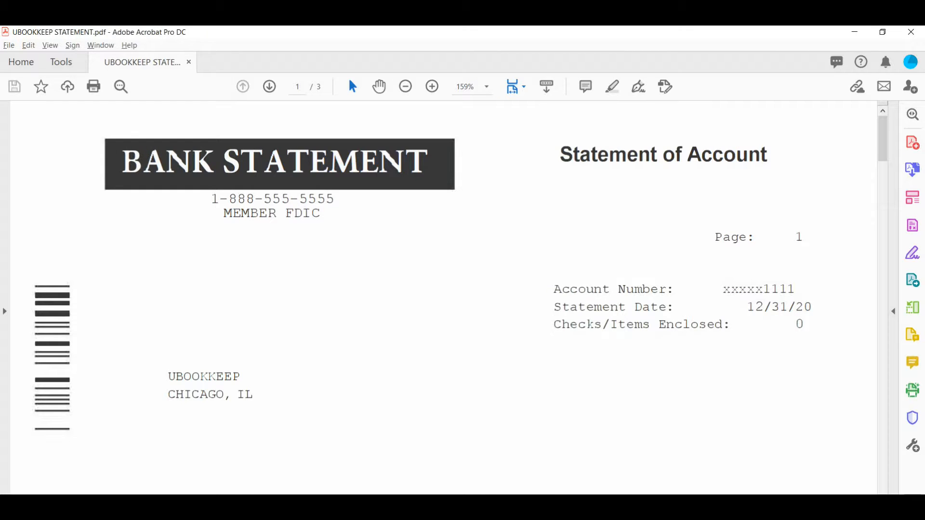
Examine the bank statement PDF down to the page 2 account summary to find the beginning balance
click(520, 508)
click(504, 489)
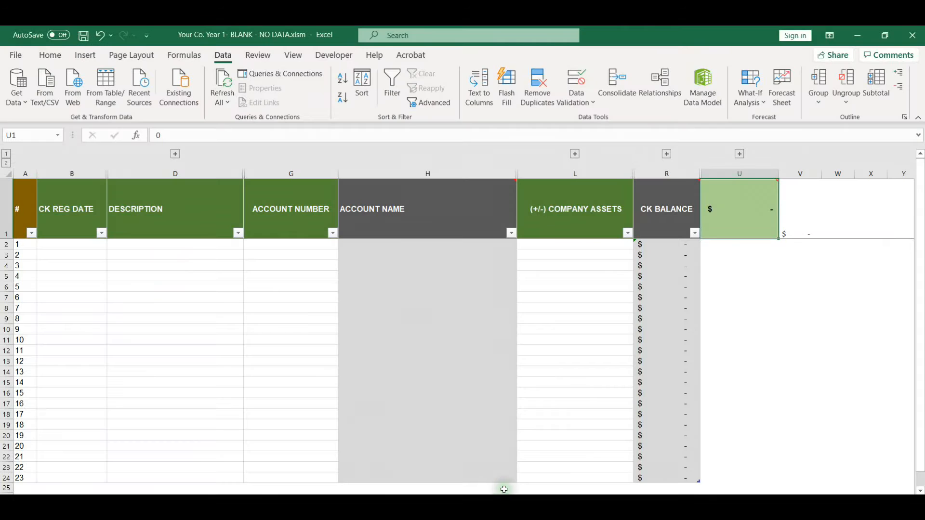
key(alt+Tab)
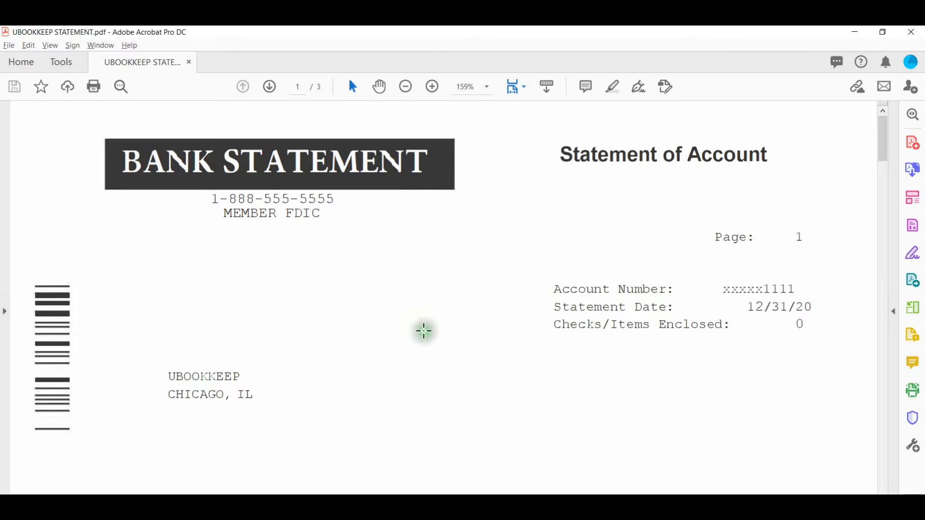
scroll(433, 327, down, 15)
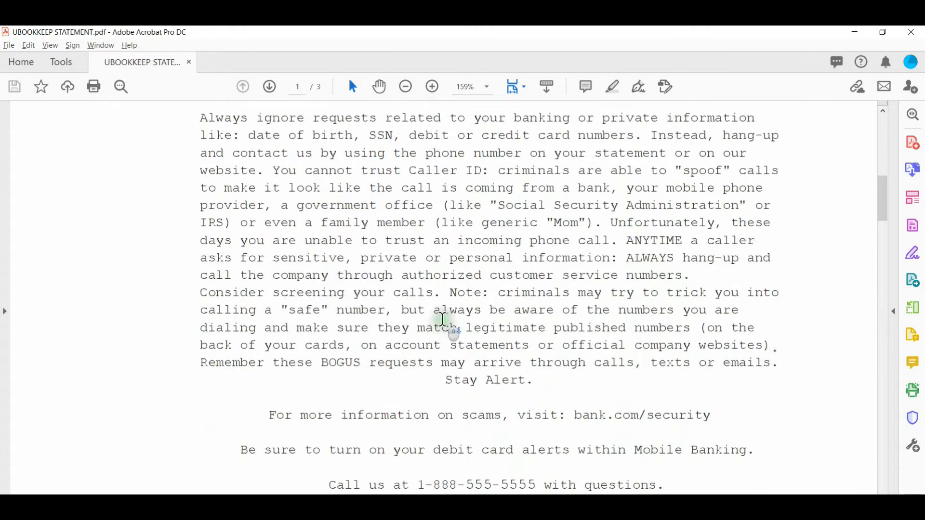
scroll(443, 308, down, 5)
scroll(442, 310, up, 2)
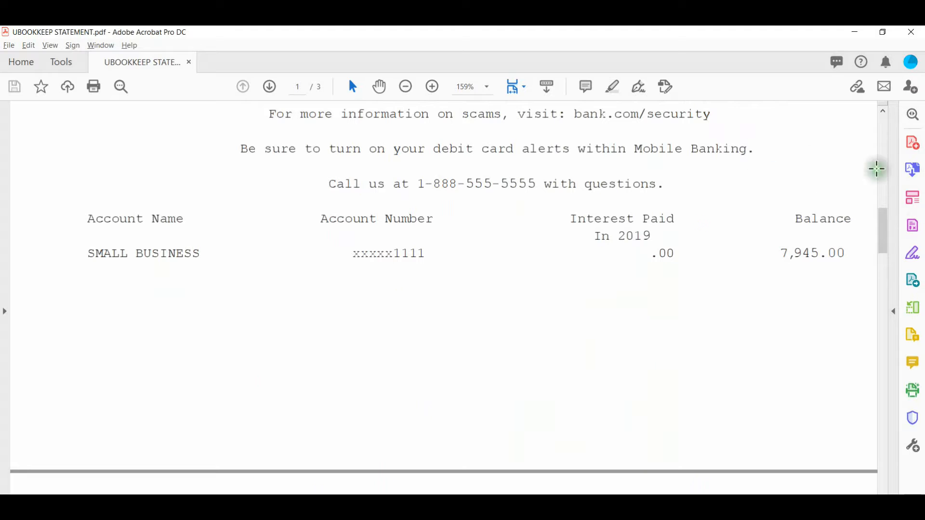
scroll(520, 324, down, 10)
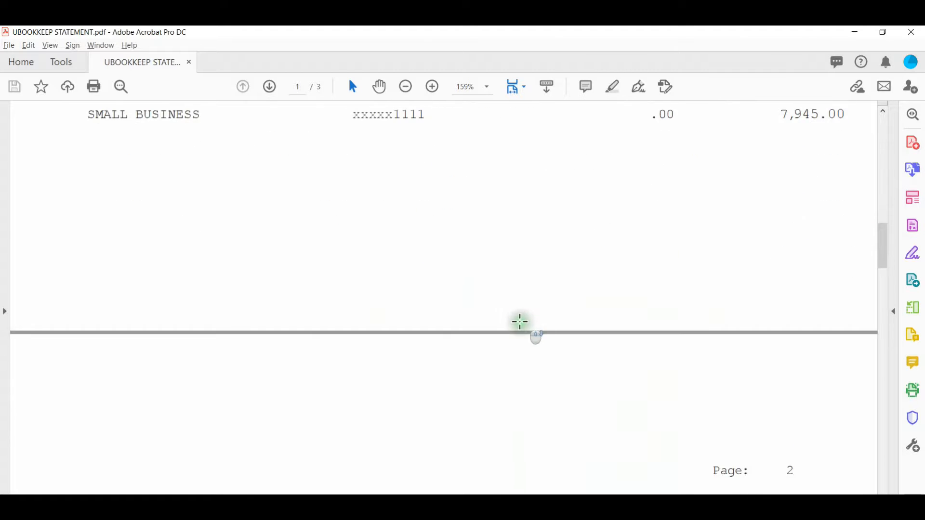
scroll(523, 324, down, 5)
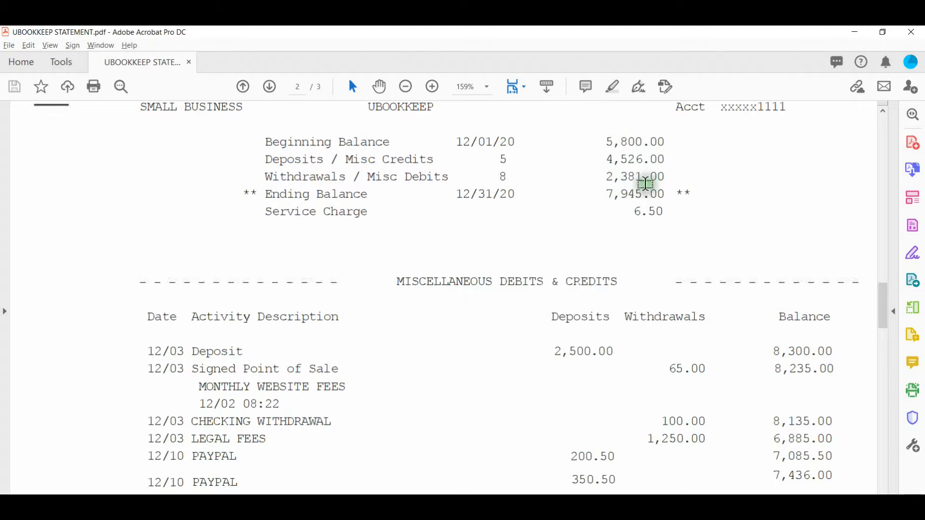
Switch to the Excel register and enter 5,800 as the beginning balance in cell U1
key(alt+Tab)
mouse_move(751, 217)
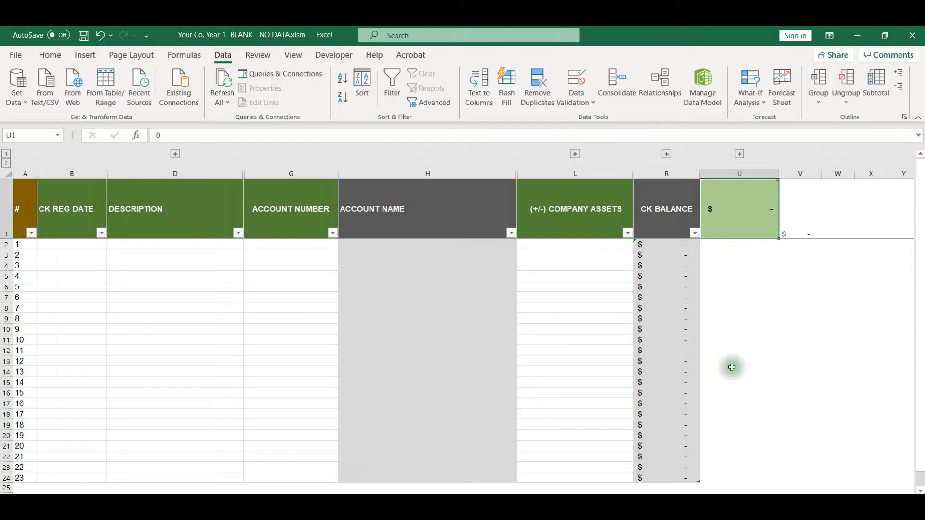
text(5,8)
text(00)
key(Return)
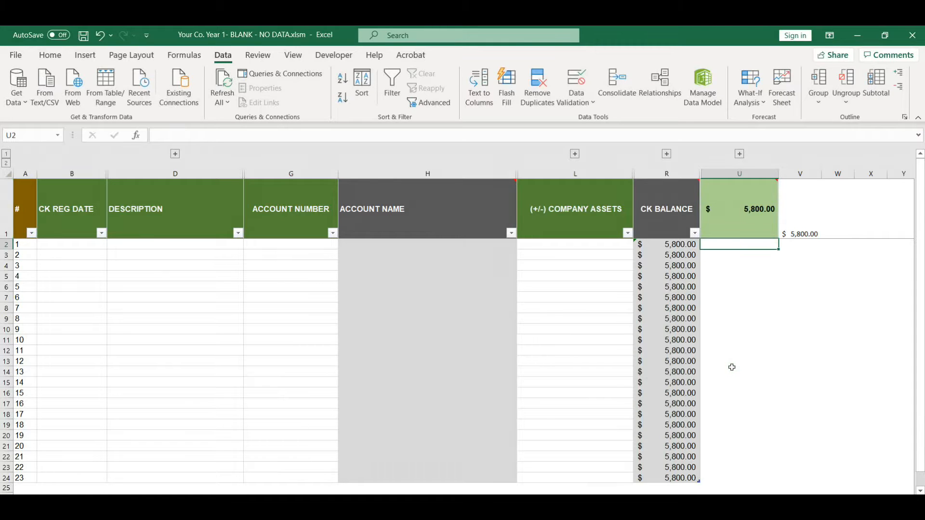
Enter the date of the statement's first deposit, 12/03/20, as the CK REG DATE in B2
click(52, 242)
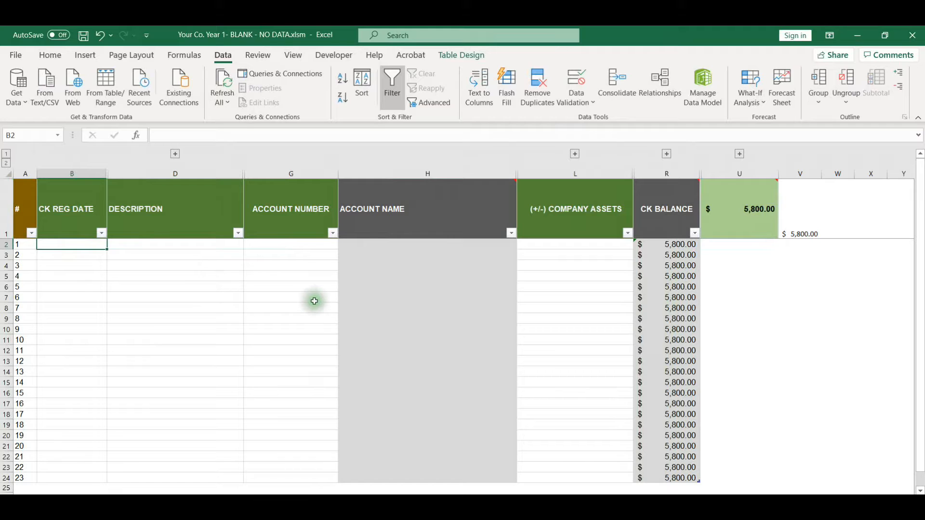
key(alt+Tab)
scroll(361, 346, down, 2)
scroll(220, 328, down, 2)
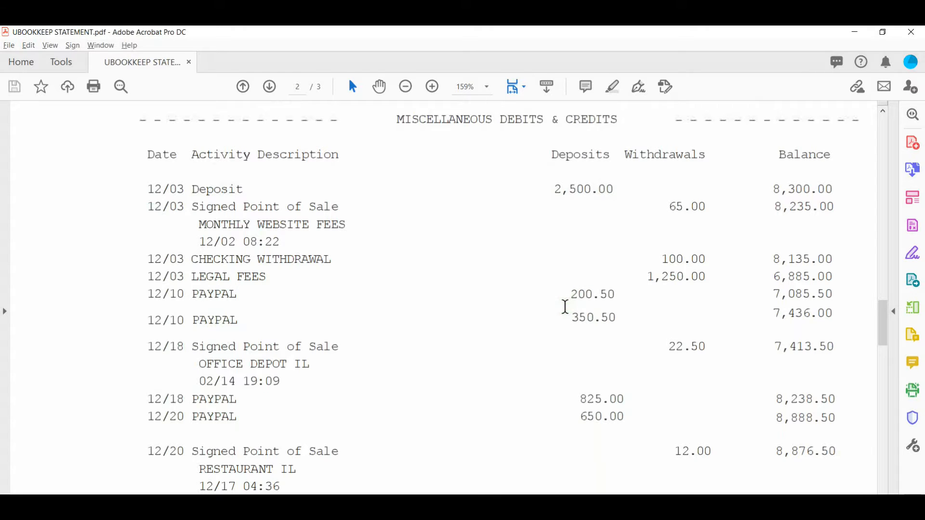
key(alt+Tab)
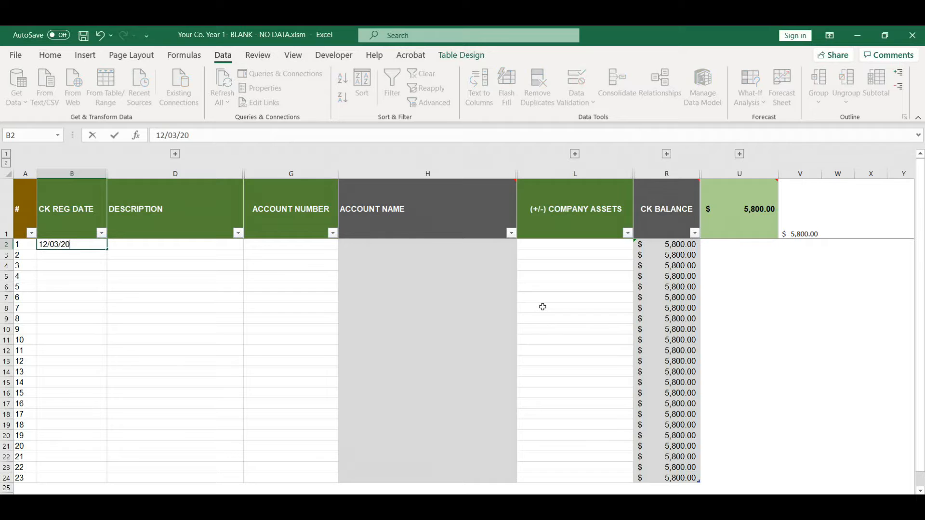
key(Tab)
Check the first deposit on the statement and categorize it in G2 with ledger account 2800-00
key(alt+Tab)
key(alt+Tab)
key(alt+Tab)
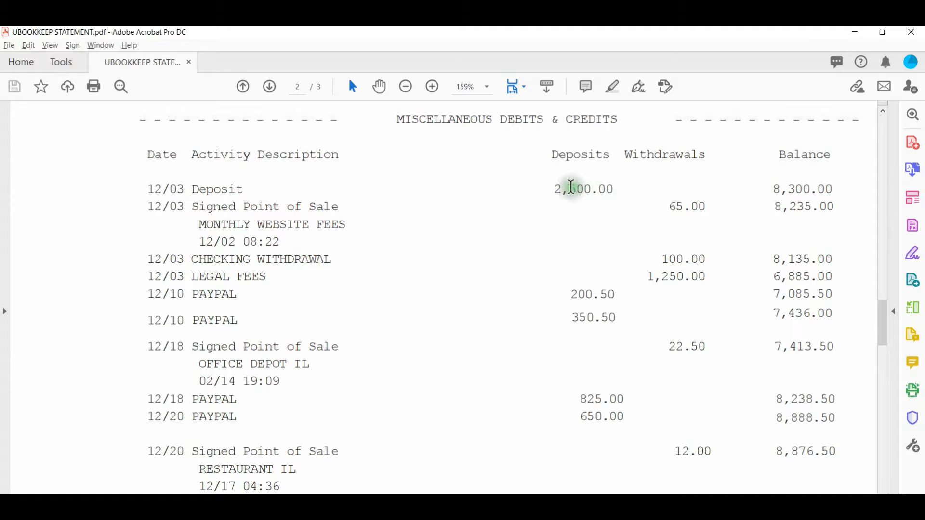
click(555, 190)
key(alt+Tab)
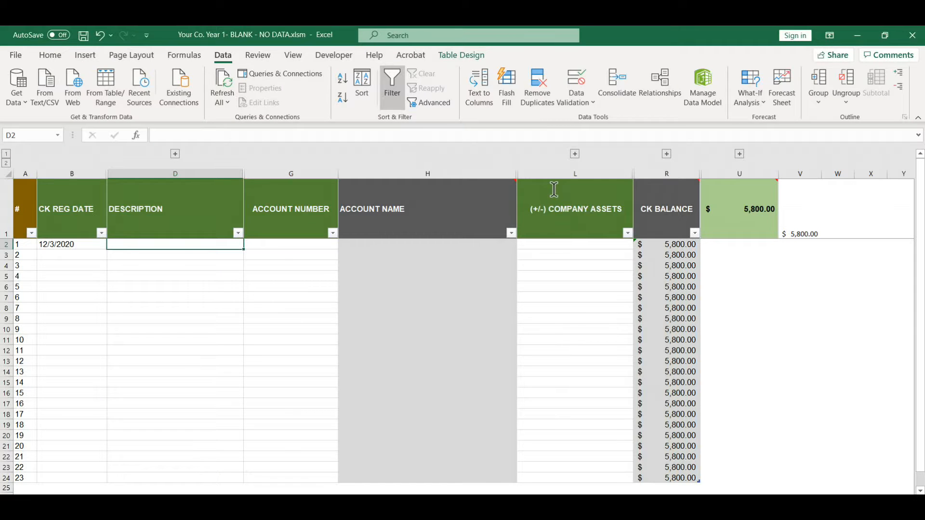
key(Tab)
text(2)
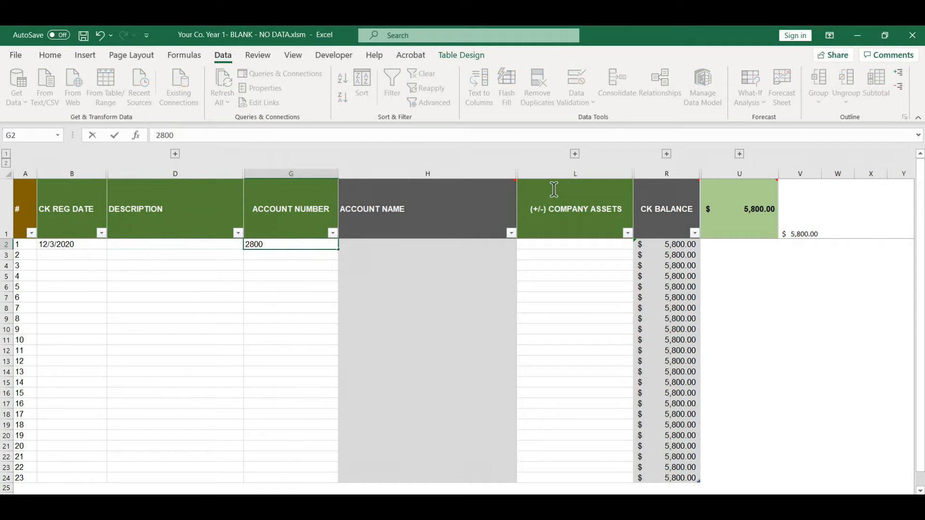
text(800-00)
key(Return)
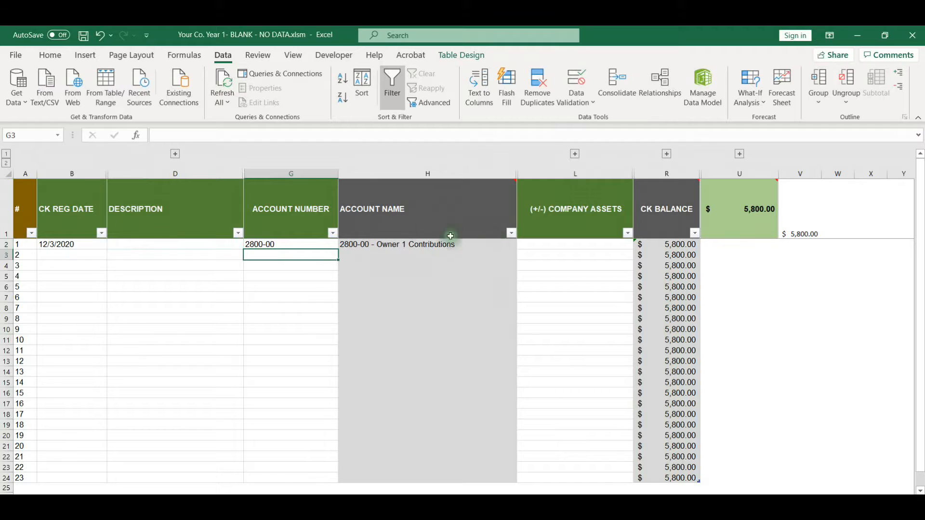
Enter the deposit amount of 2500 from the statement under (+/-) COMPANY ASSETS in L2
click(575, 246)
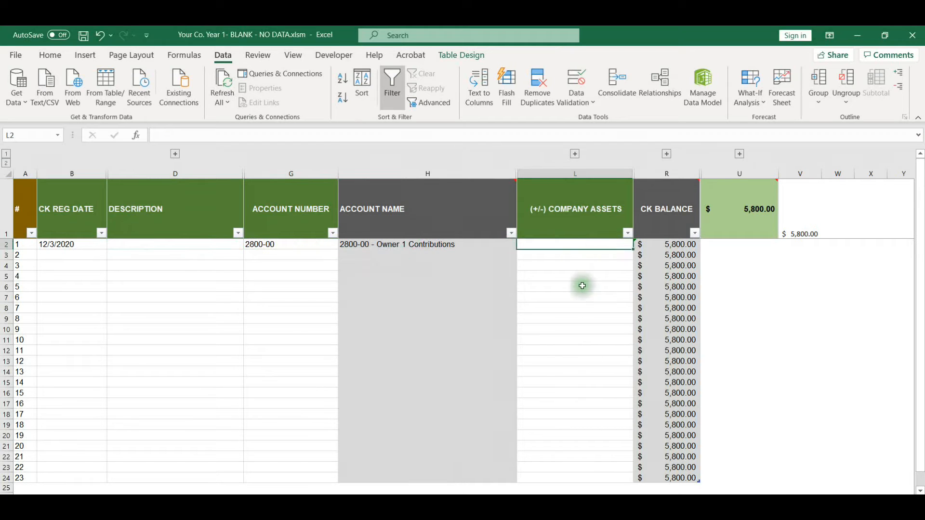
key(alt+Tab)
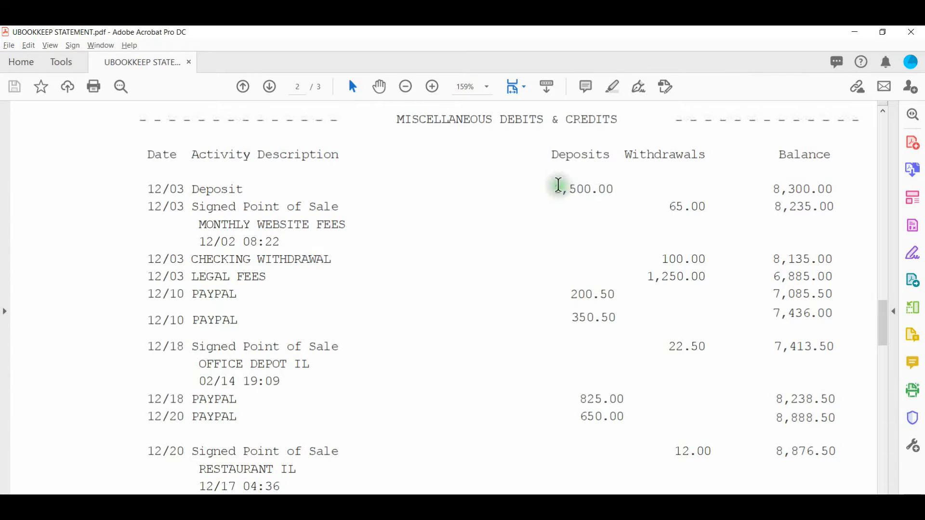
key(alt+Tab)
text(2500)
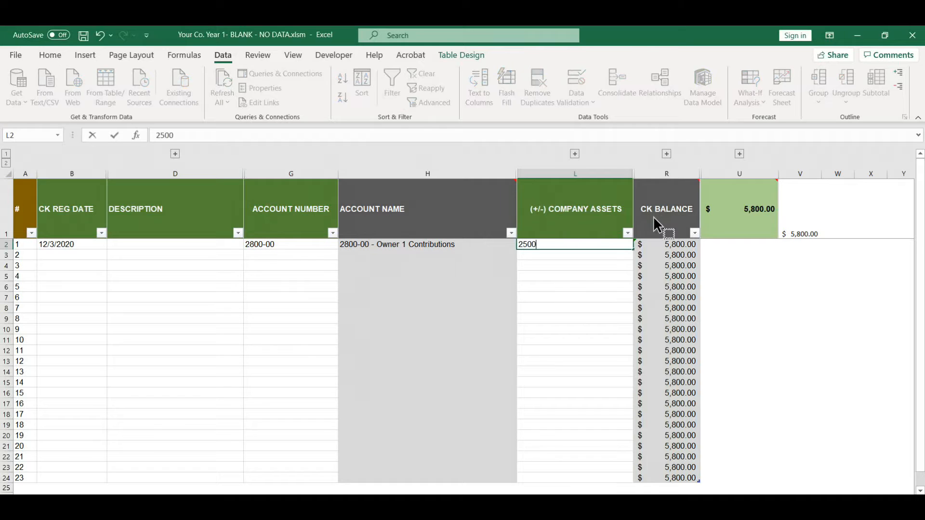
key(Return)
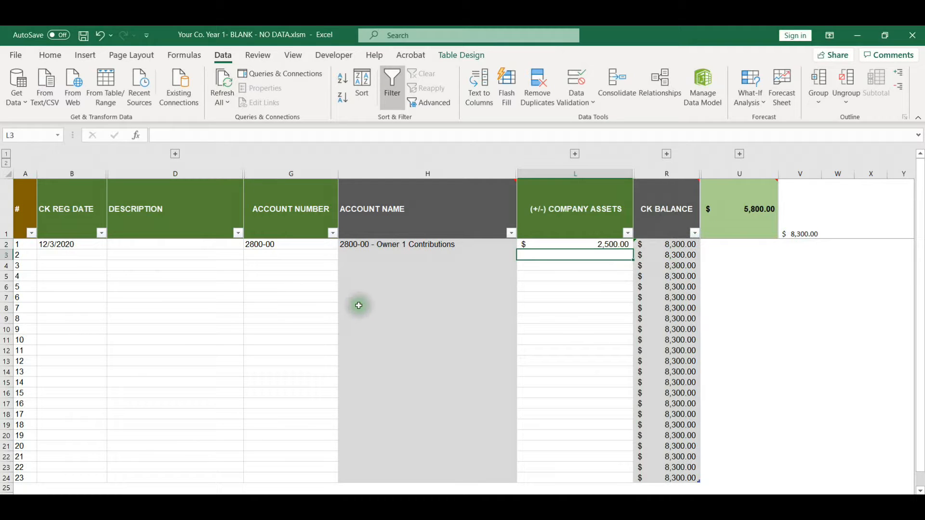
Enter 12/03/2020 in B3 as the date of the monthly website fees listed on the statement
click(60, 255)
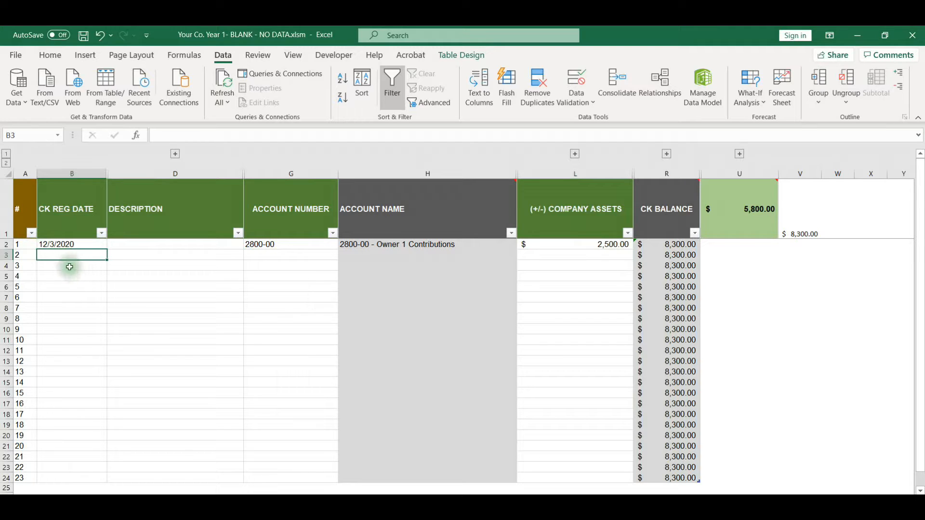
key(alt+Tab)
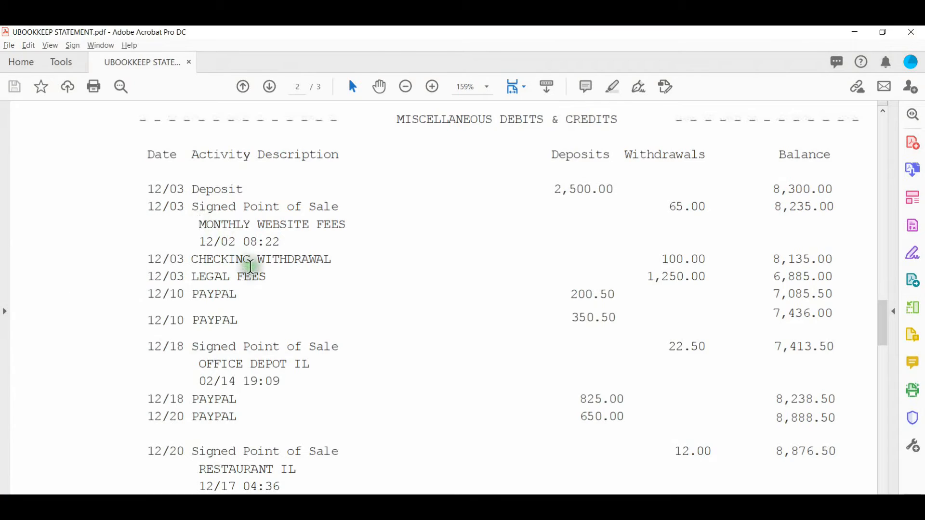
key(alt+Tab)
text(12/03)
key(alt+Tab)
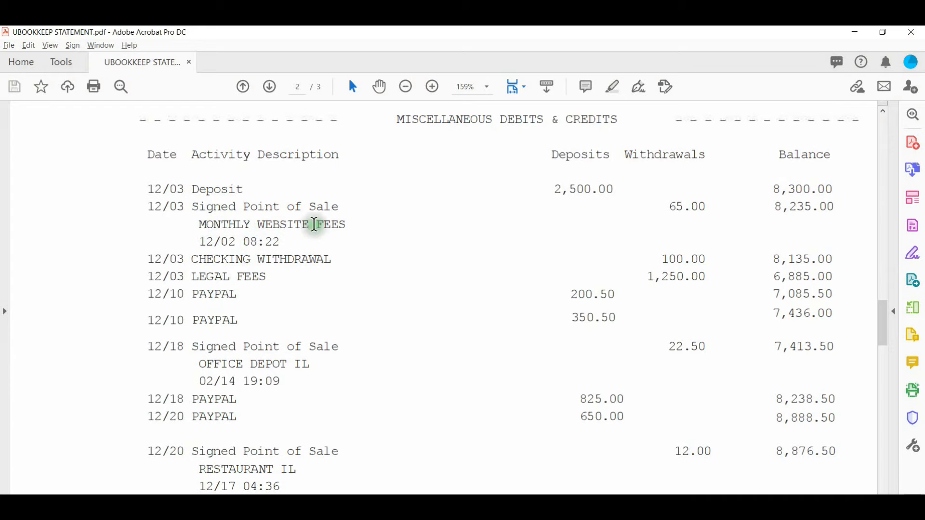
key(alt+Tab)
text(/2020)
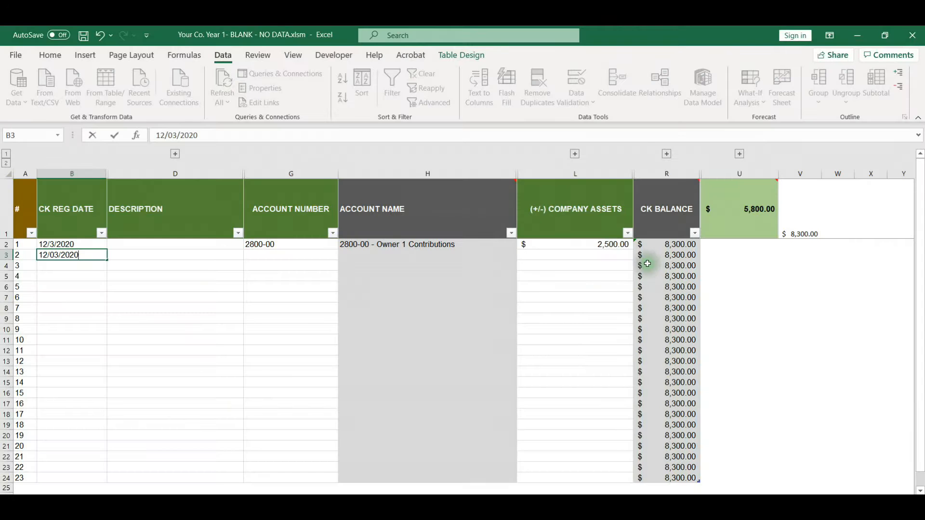
key(Tab)
key(Tab)
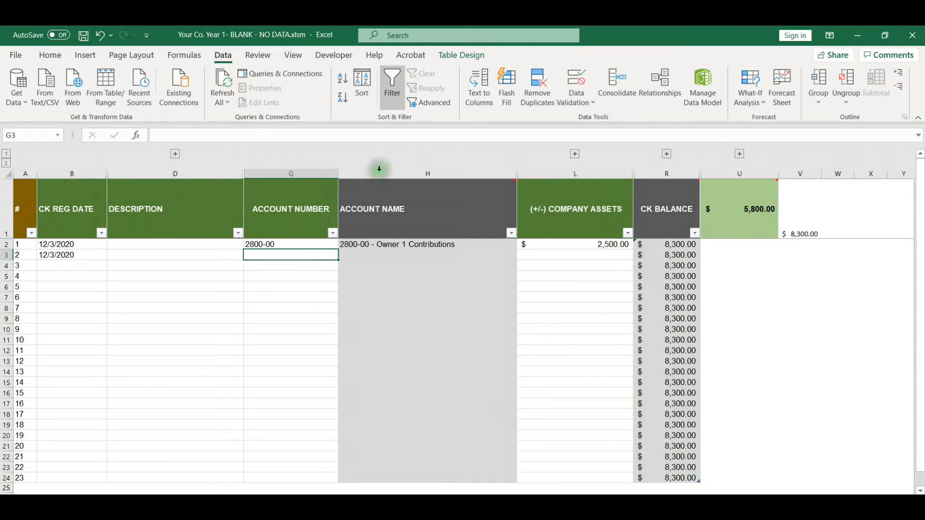
Categorize the website fees in G3 with ledger account 6010-00
text(6010)
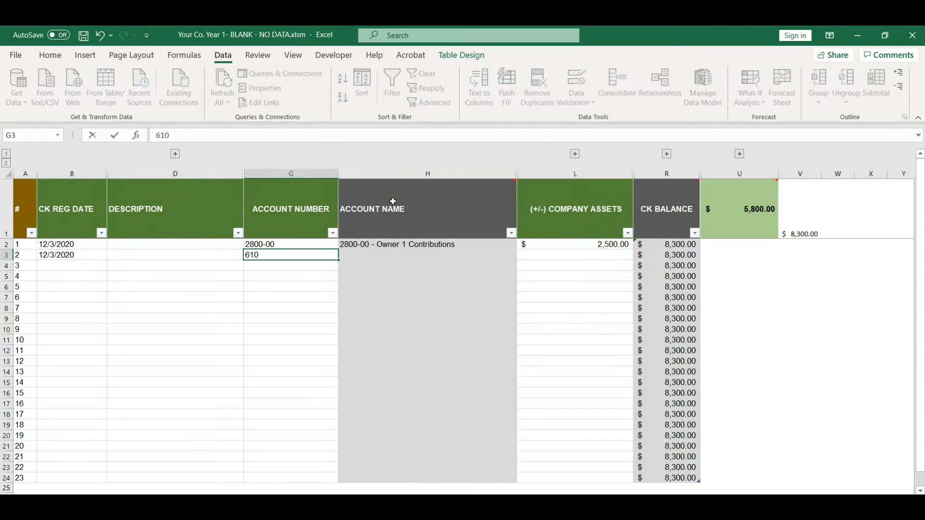
text(-00)
key(Return)
Enter the website fees as -65 under (+/-) COMPANY ASSETS in L3
key(Up)
key(Right)
key(Right)
key(Right)
key(Right)
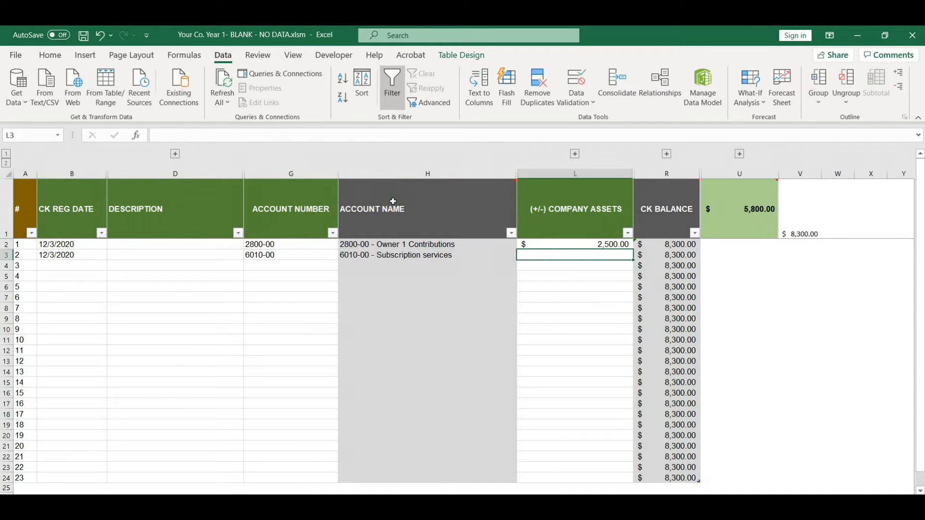
text(-)
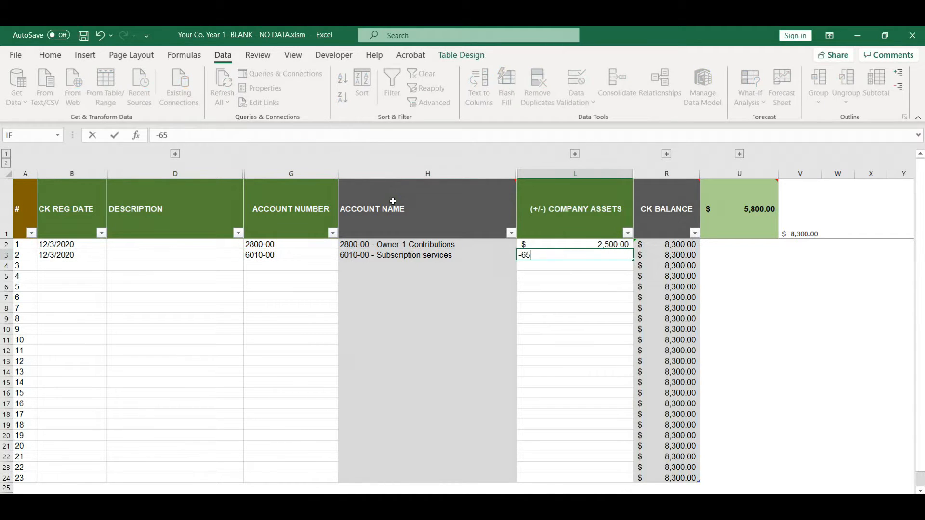
text(65)
key(Return)
key(Up)
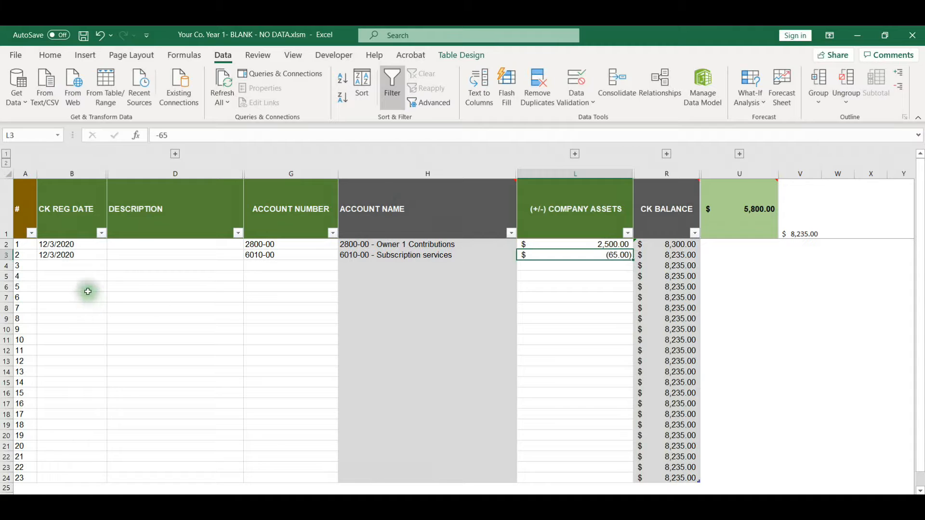
Look up the checking withdrawal on the statement and enter its date, 12/3/2020, in B4
key(alt+Tab)
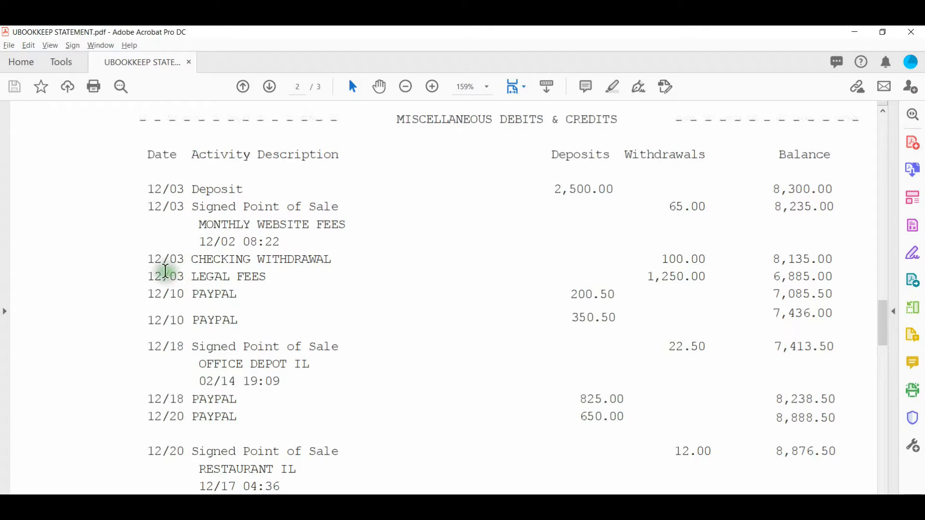
key(alt+Tab)
text(12/)
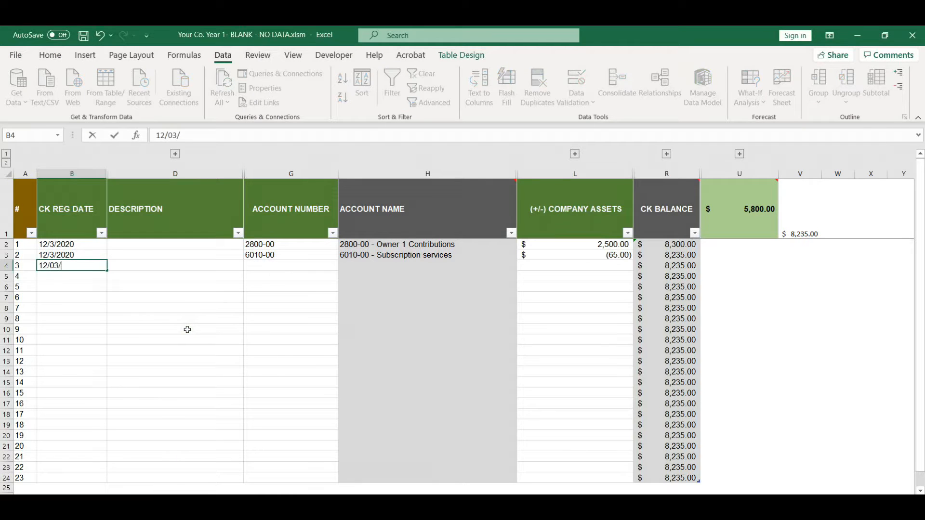
key(Tab)
key(Tab)
Recheck the checking withdrawal on the statement and categorize it in G4 with ledger account 2810-00
key(alt+Tab)
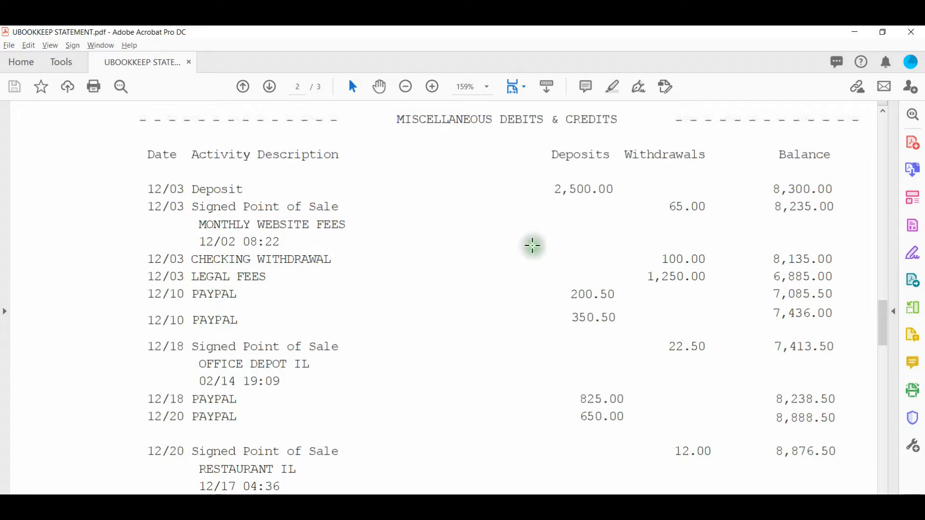
key(alt+Tab)
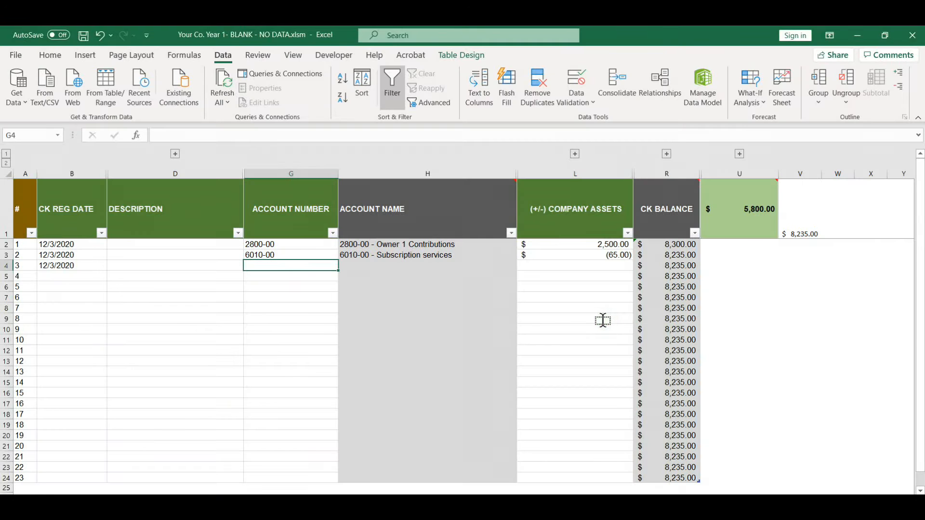
text(2810-00)
key(Return)
Enter the checking withdrawal as -100 under (+/-) COMPANY ASSETS in L4
key(Up)
key(Right)
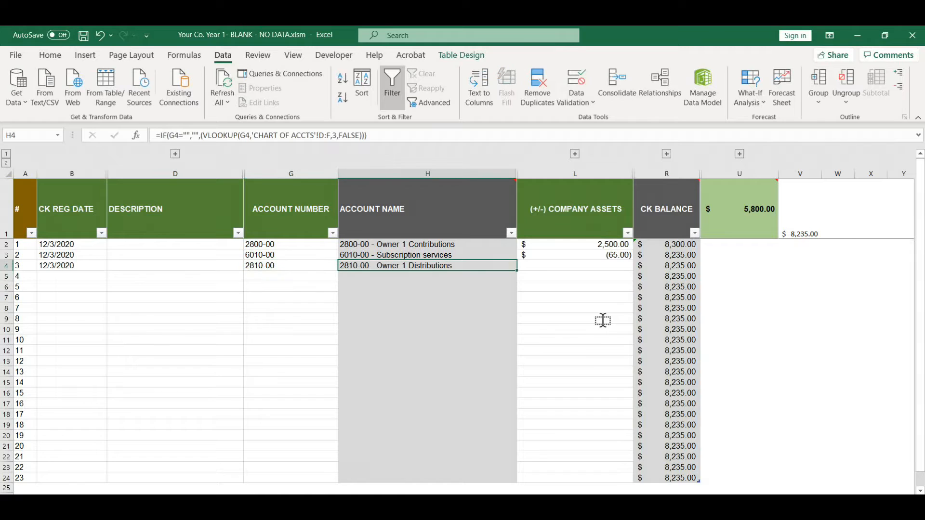
key(Right)
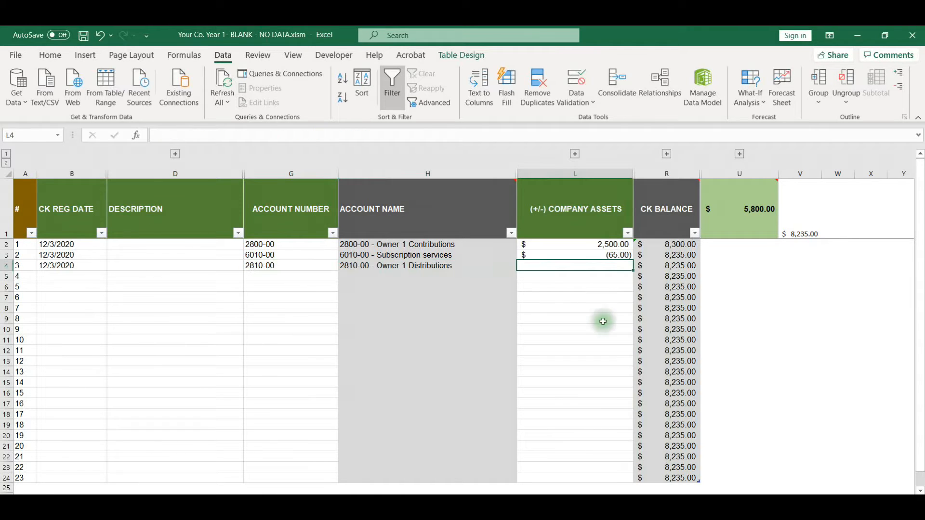
text(-1)
key(Return)
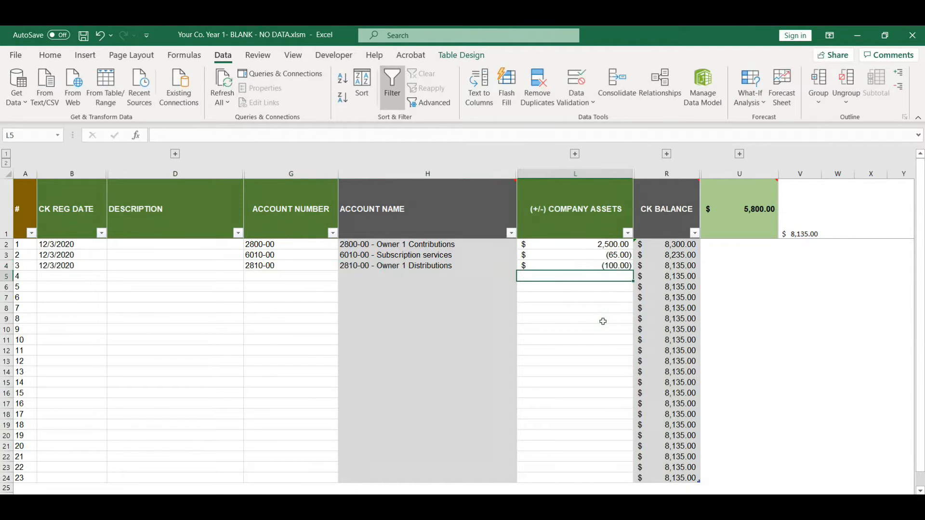
Look up the legal fees on the statement and enter their date, 12/3/2020, in B5
key(Left)
key(Left)
key(Left)
key(Left)
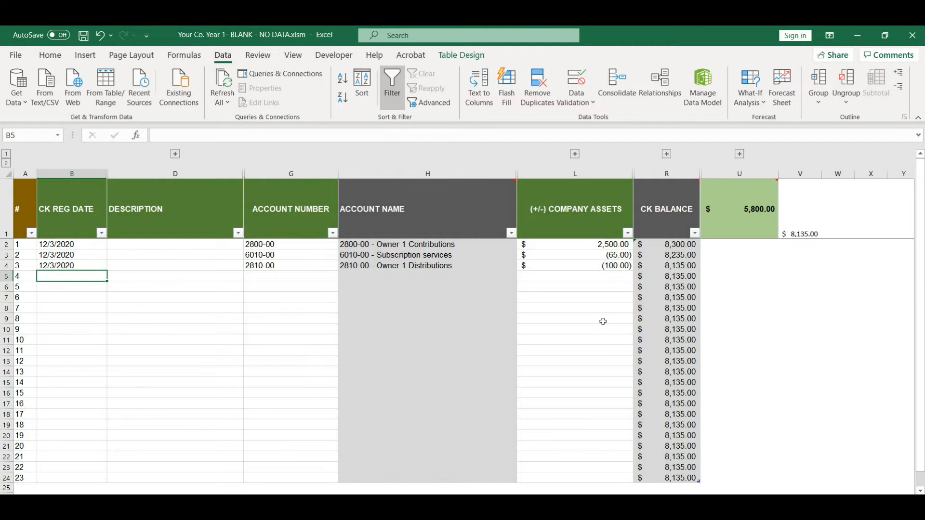
key(alt+Tab)
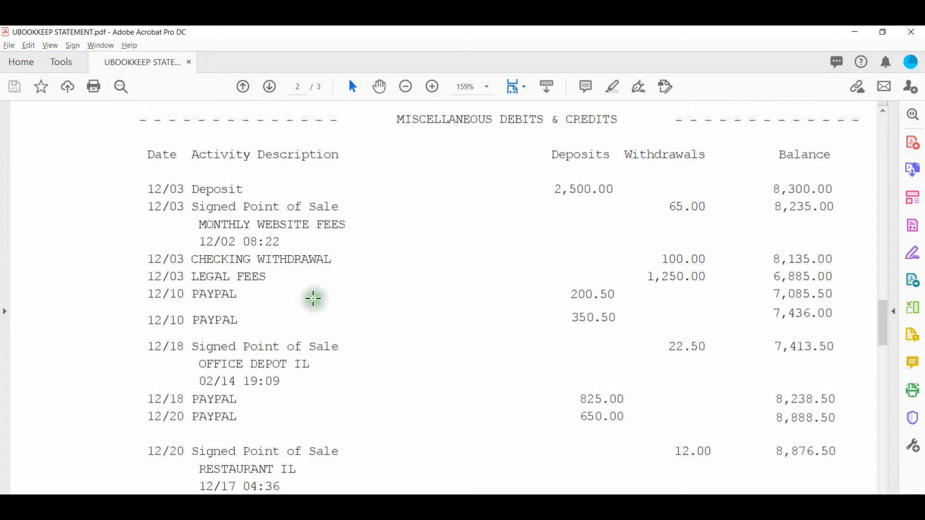
key(alt+Tab)
text(128/)
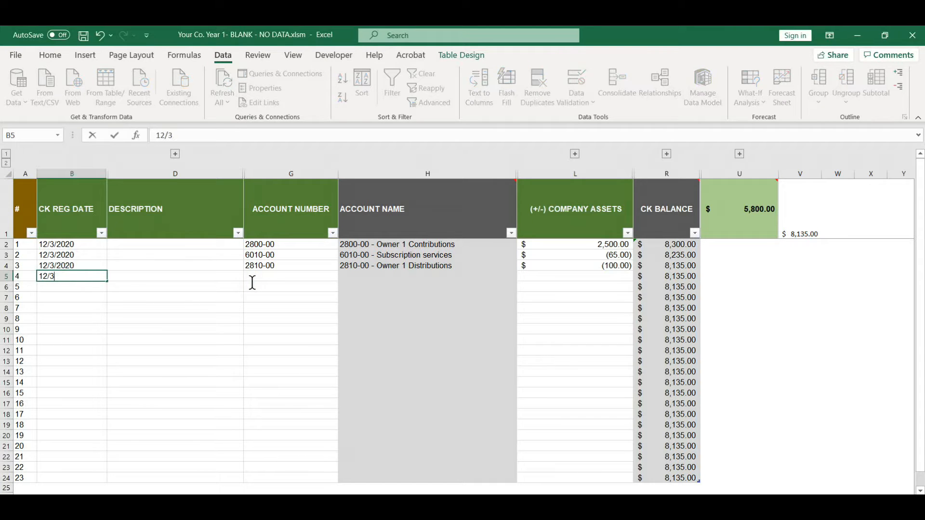
Recheck the legal fees on the statement and categorize them in G5 with ledger account 7180-00
click(252, 282)
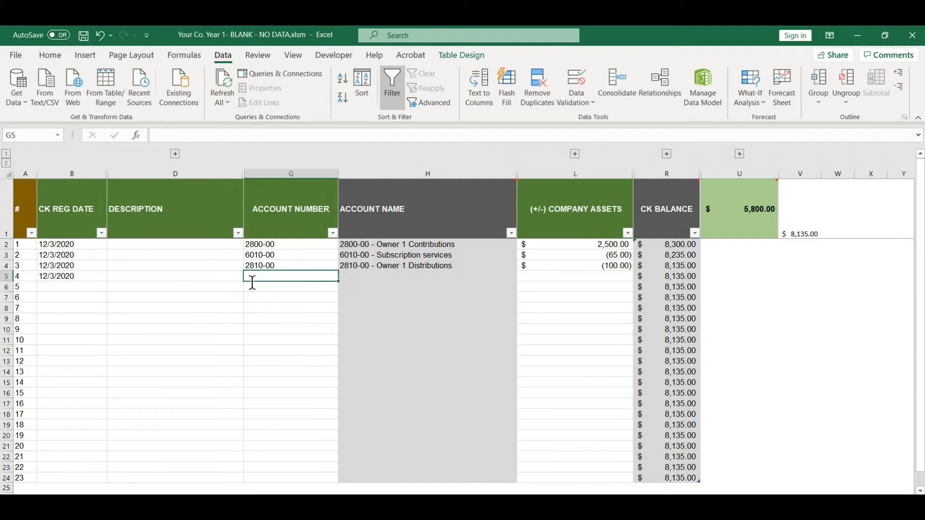
key(alt+Tab)
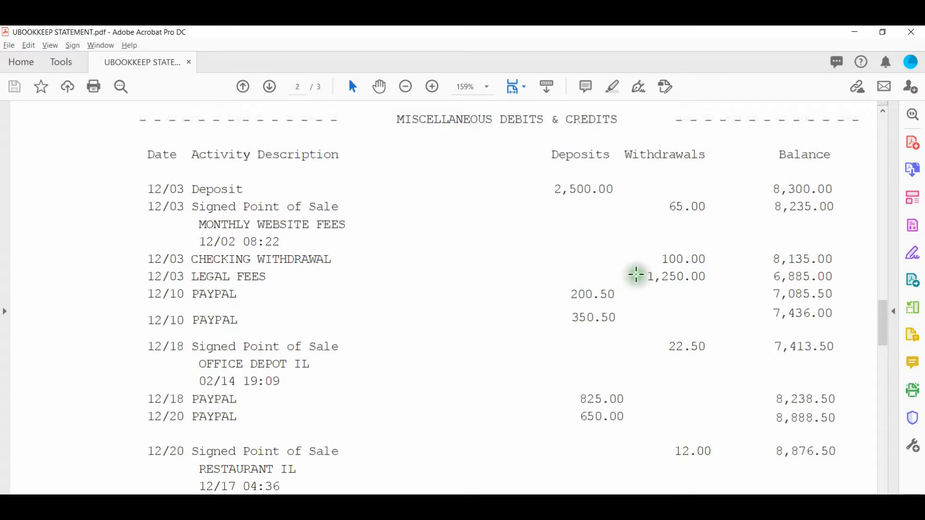
key(alt+Tab)
text(7180-0)
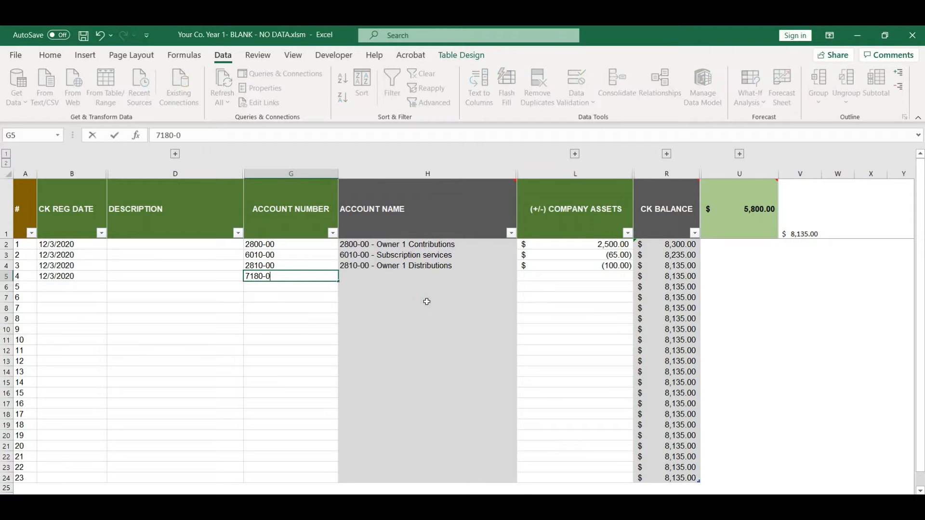
key(Return)
Enter the legal fees as -1250 under (+/-) COMPANY ASSETS in L5
key(Up)
key(Right)
key(Right)
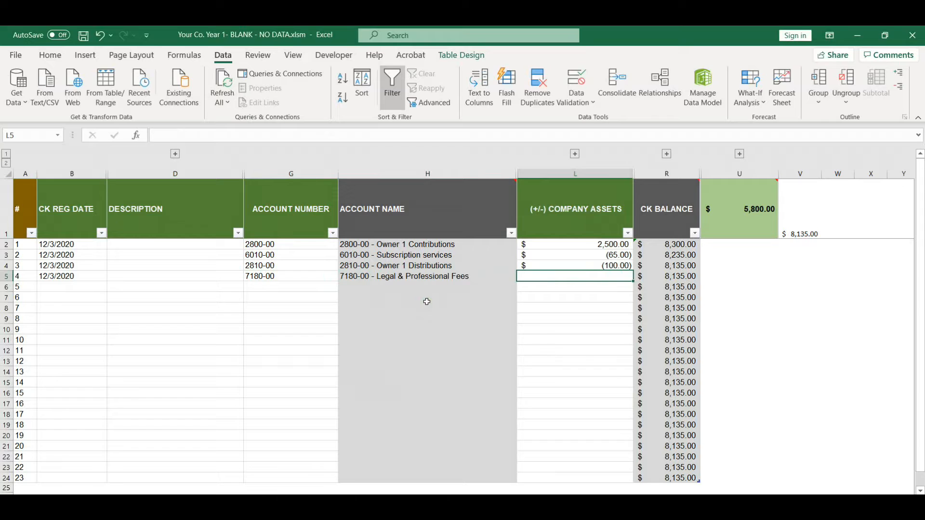
text(1250)
key(Return)
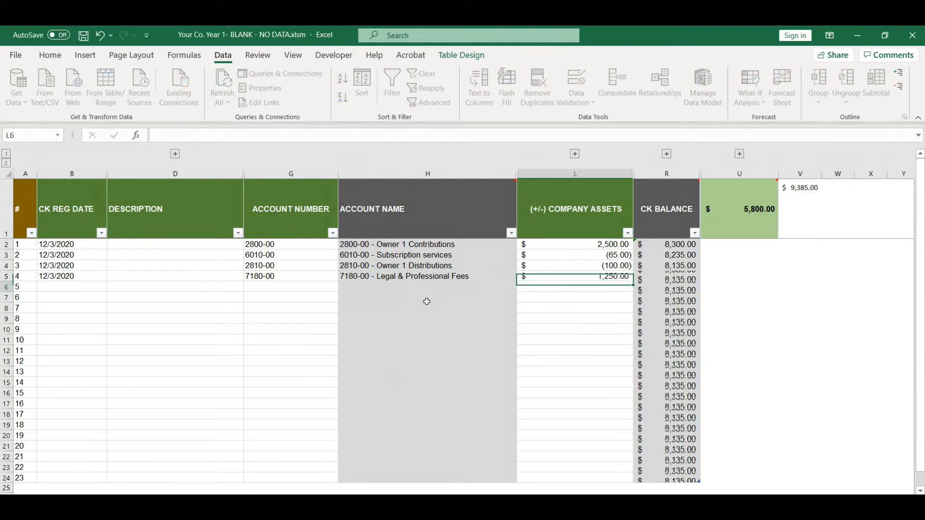
key(Up)
text(-1250)
key(Return)
Review the two 12/10 PayPal deposits on the statement and enter the first one's date, 12/10/2020, in B6
key(alt+Tab)
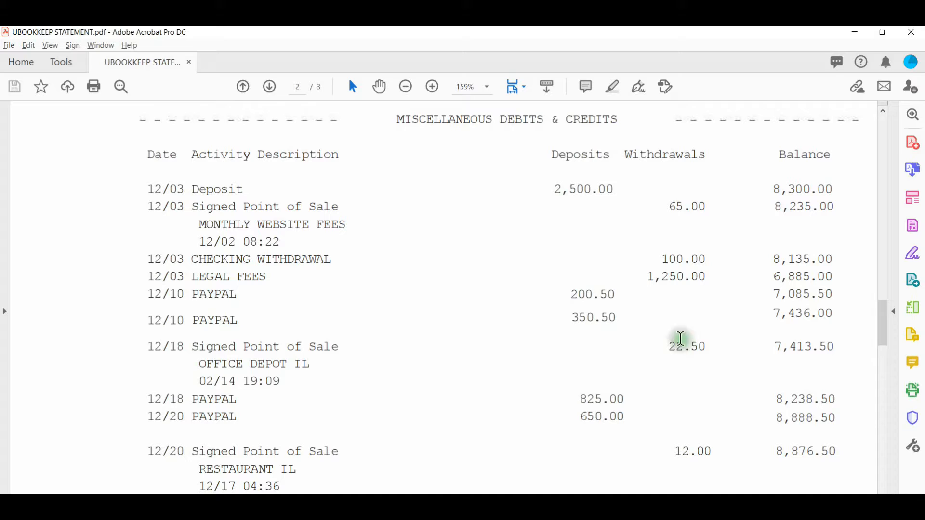
drag(572, 294, 624, 305)
click(613, 296)
click(625, 322)
click(597, 315)
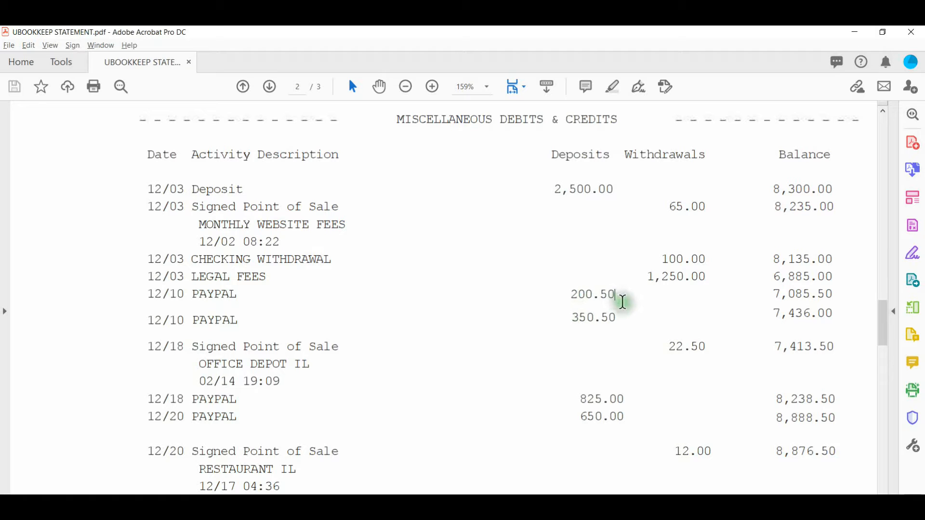
key(alt+Tab)
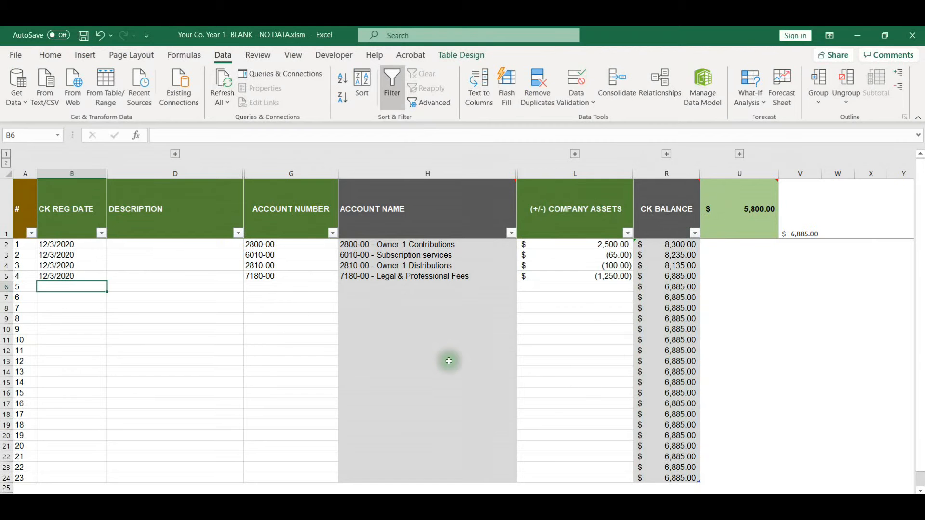
text(12/10)
Categorize the first PayPal deposit in G6 with ledger account 3000-00
key(Tab)
key(Tab)
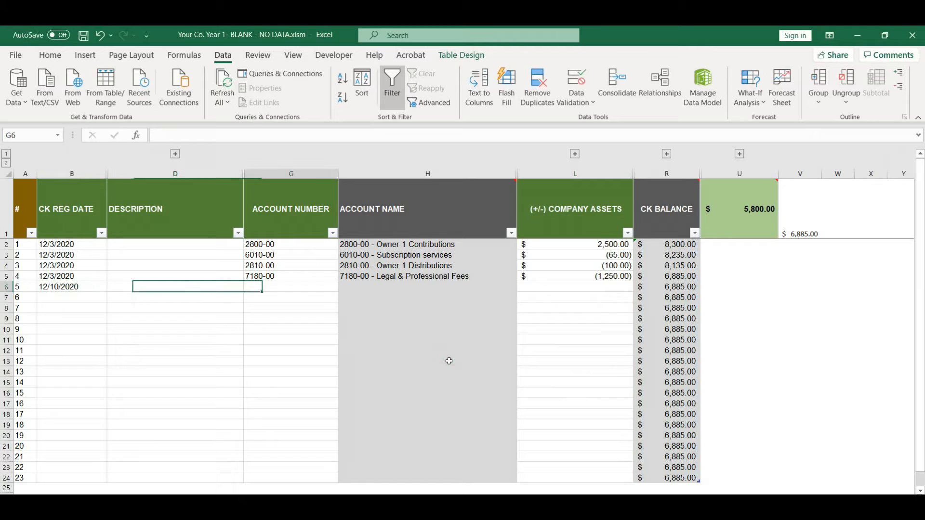
text(300-)
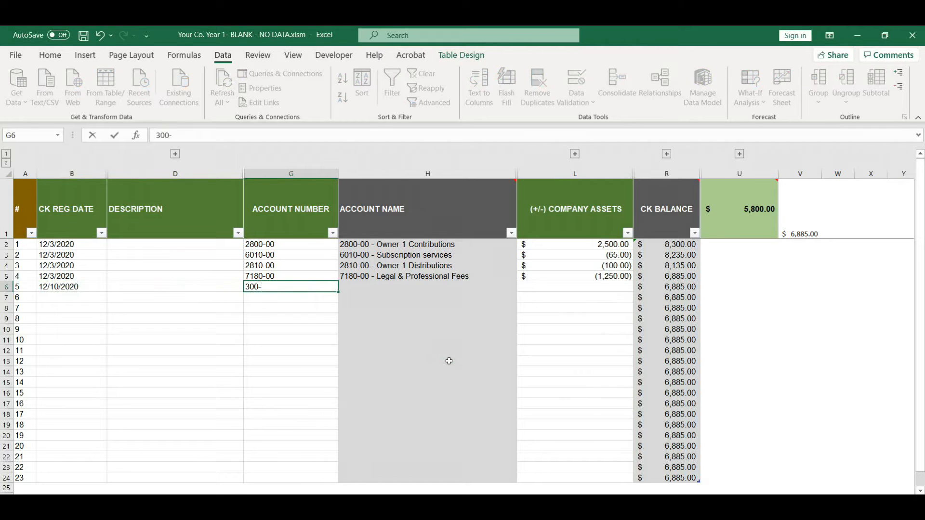
key(Return)
key(Up)
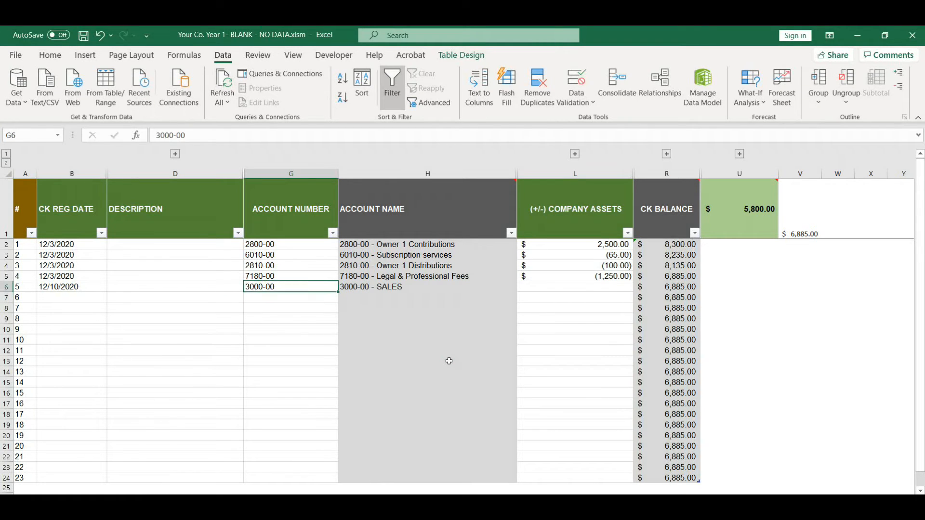
Check the first PayPal deposit's amount on the statement and enter 200.50 under (+/-) COMPANY ASSETS in L6
key(Right)
key(Right)
key(alt+Tab)
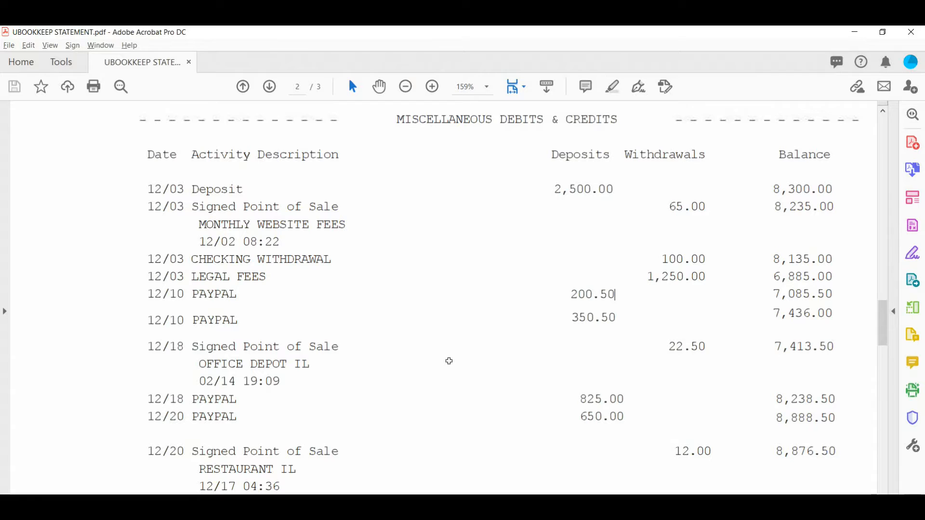
key(alt+Tab)
text(200)
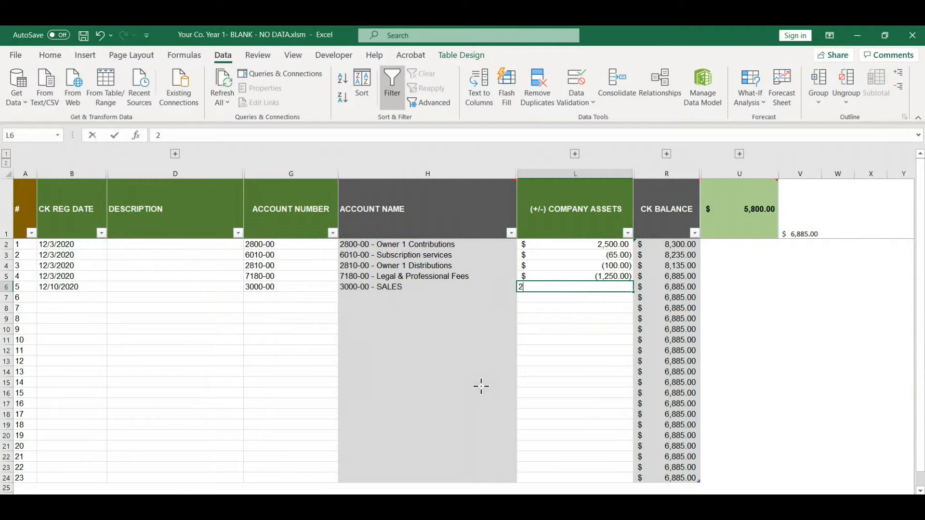
key(Return)
Date the second PayPal deposit 12/10/2020 in B7 and categorize it in G7 with ledger account 3000-00
key(Left)
key(Left)
key(Left)
key(Left)
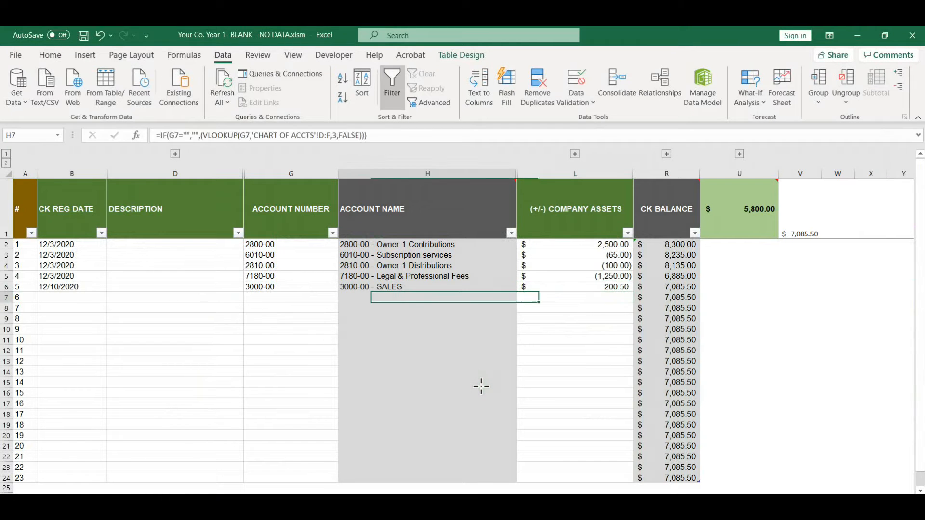
text(12/10)
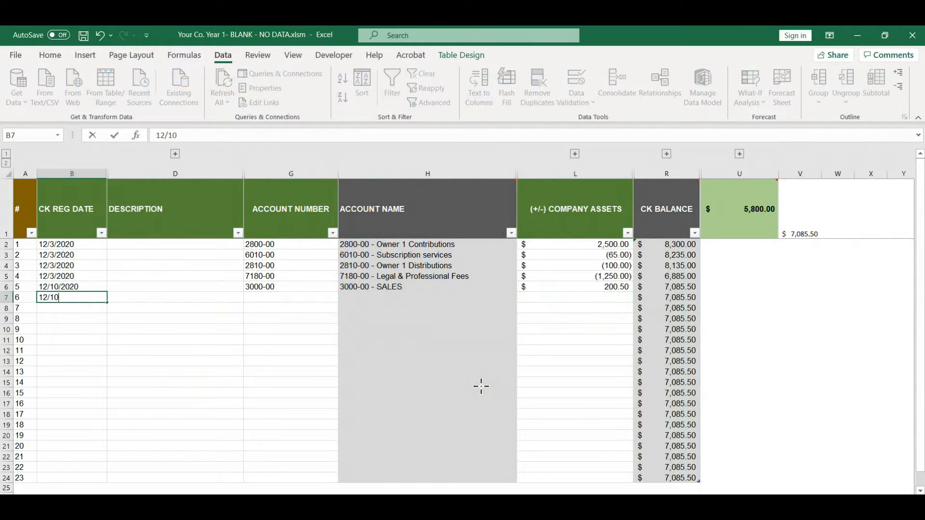
key(Tab)
key(Tab)
text(30)
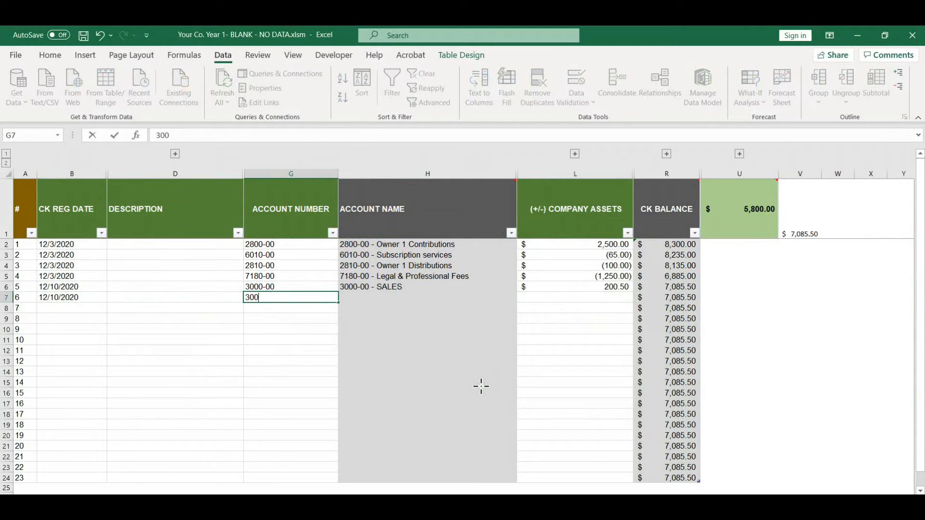
key(Tab)
Check the second PayPal deposit's amount on the statement and enter 350.50 under (+/-) COMPANY ASSETS in L7
key(alt+Tab)
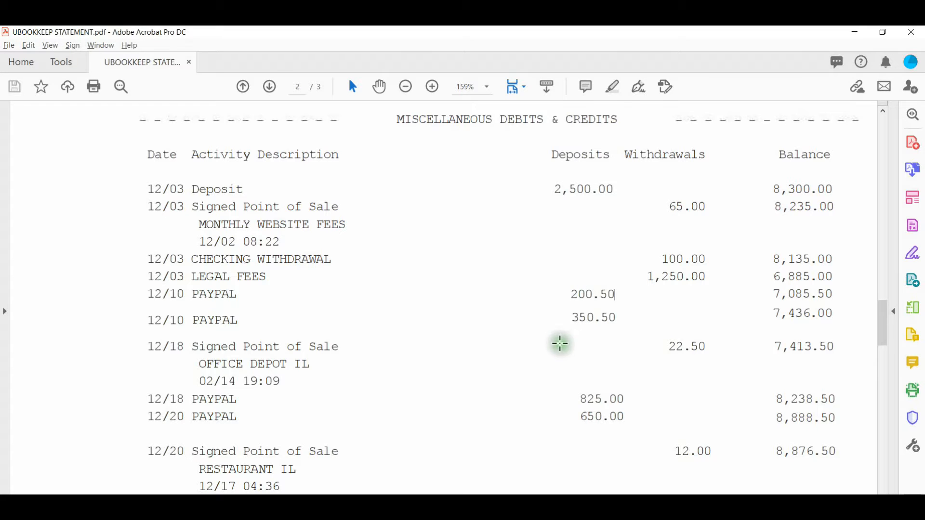
key(alt+Tab)
key(Tab)
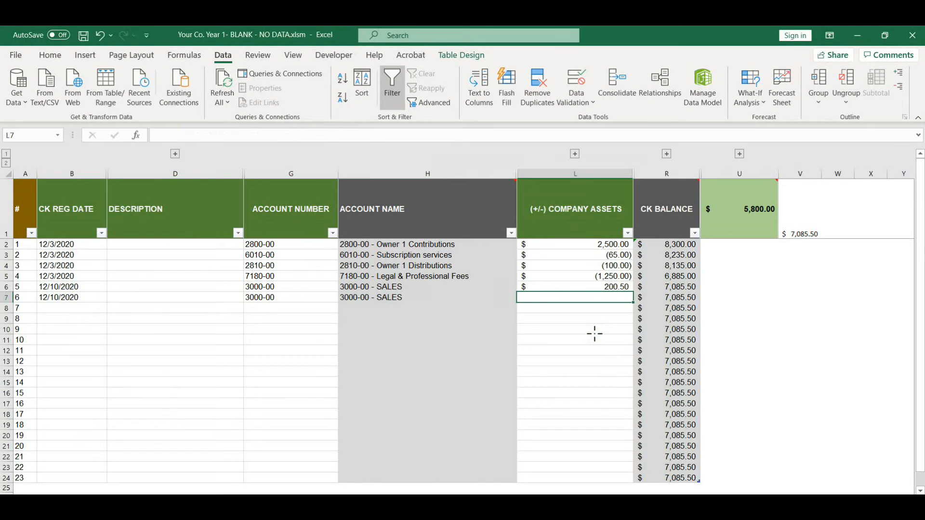
text(350.)
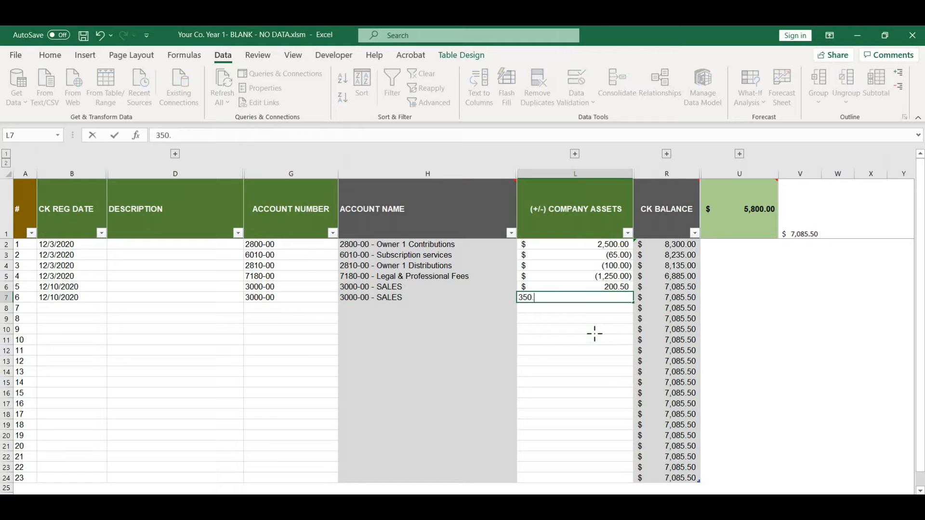
text(50)
key(Return)
Look up the Office Depot purchase on the statement and enter its date, 12/18/2020, in B8
key(alt+Tab)
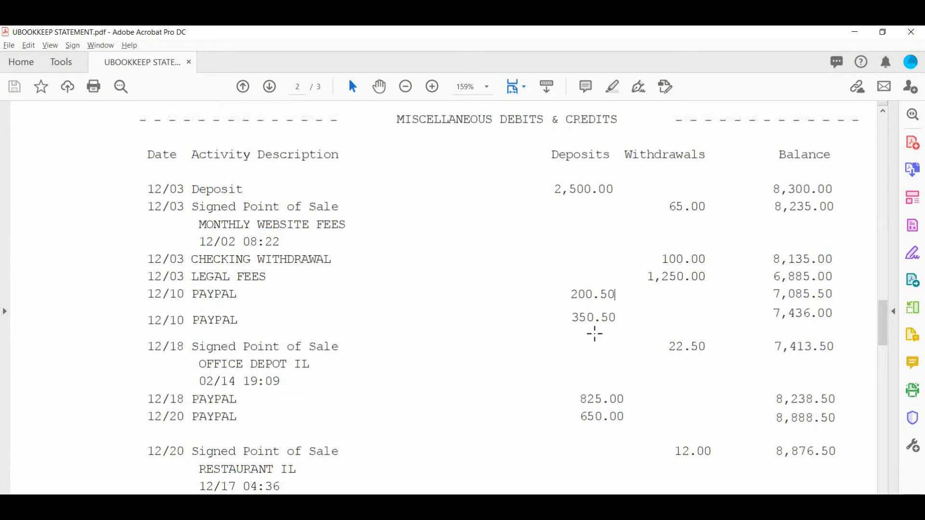
scroll(740, 347, down, 1)
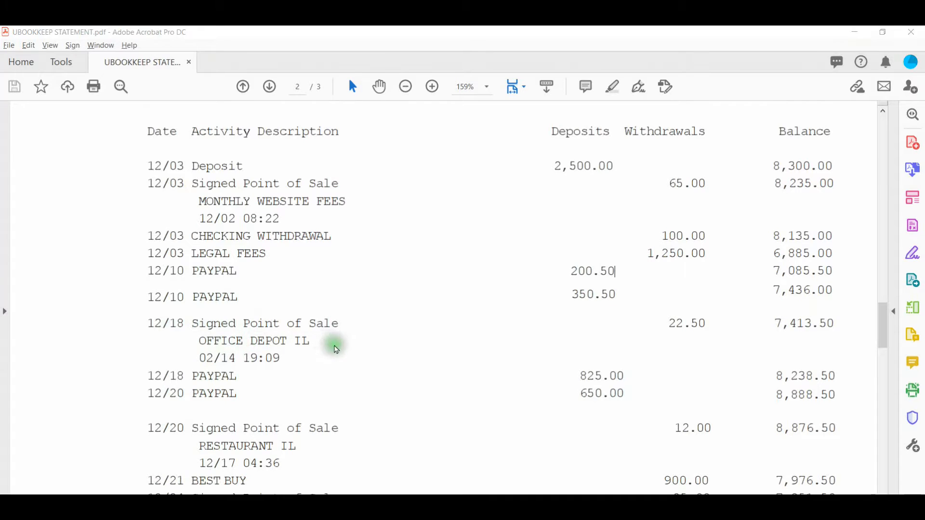
key(alt+Tab)
text(1)
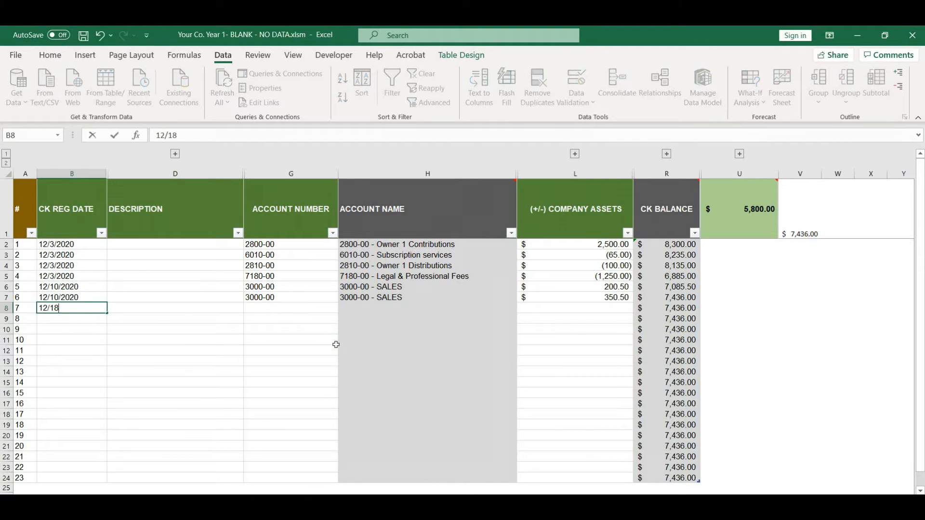
text(2/18)
Recheck the Office Depot purchase on the statement and categorize it in G8 with ledger account 7150-00
key(Tab)
key(Tab)
key(alt+Tab)
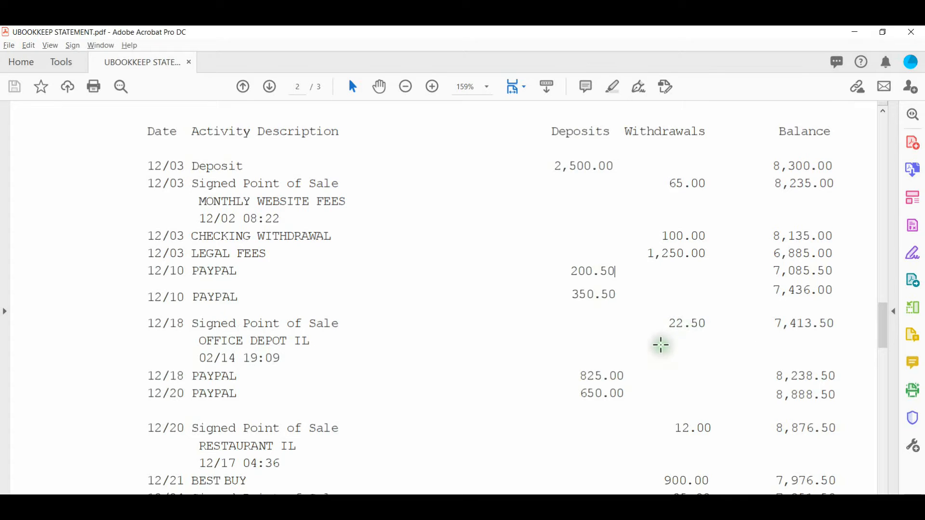
key(alt+Tab)
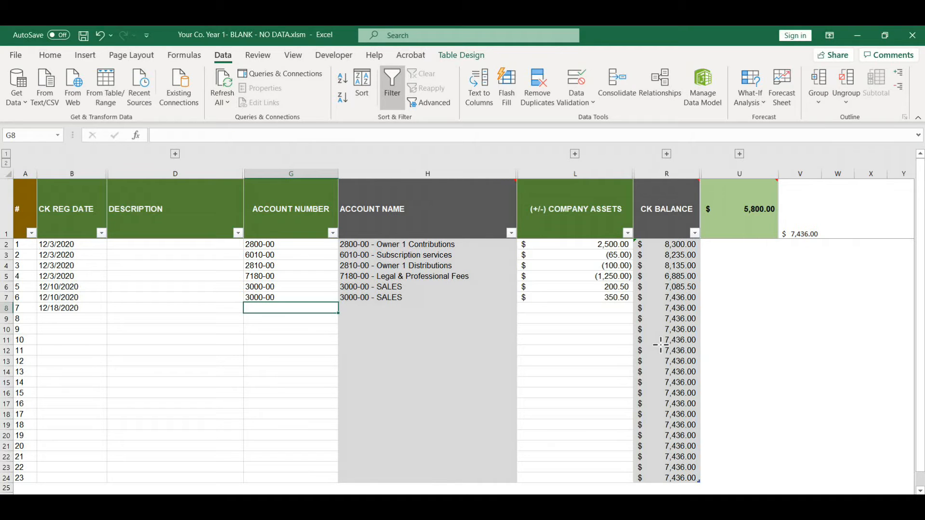
text(150-00)
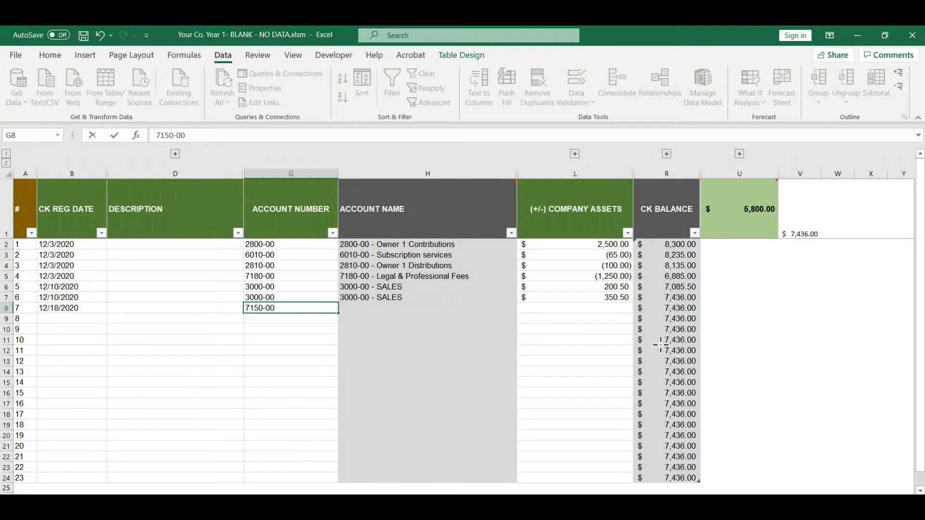
text(150-00)
key(Return)
Check the Office Depot amount on the statement and enter -22.50 under (+/-) COMPANY ASSETS in L8
key(Up)
key(Right)
key(Right)
key(Right)
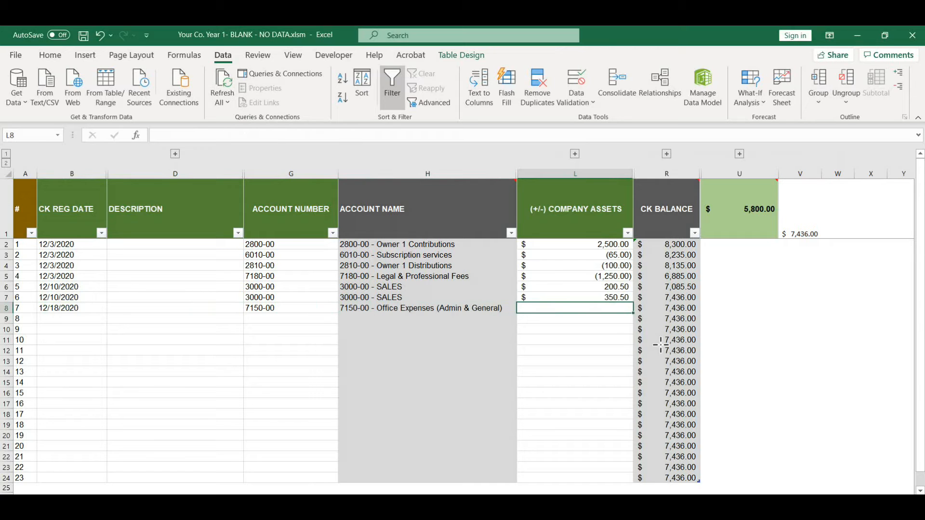
key(alt+Tab)
key(alt+Tab)
text(-)
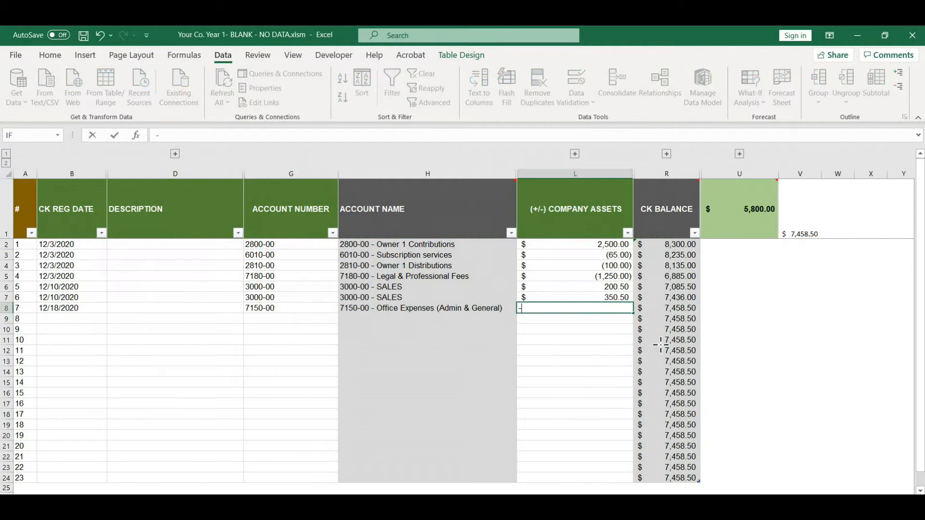
key(Return)
Look up the next PayPal deposit on the statement and record date 12/18/2020 and ledger account 3000-00 in row 9
key(Up)
key(Left)
key(Left)
key(Left)
key(alt+Tab)
click(562, 347)
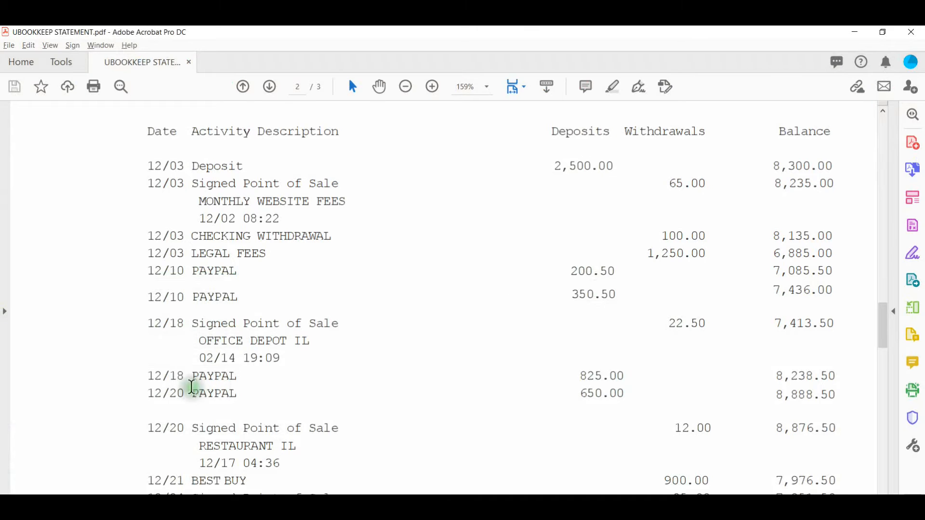
scroll(560, 395, down, 1)
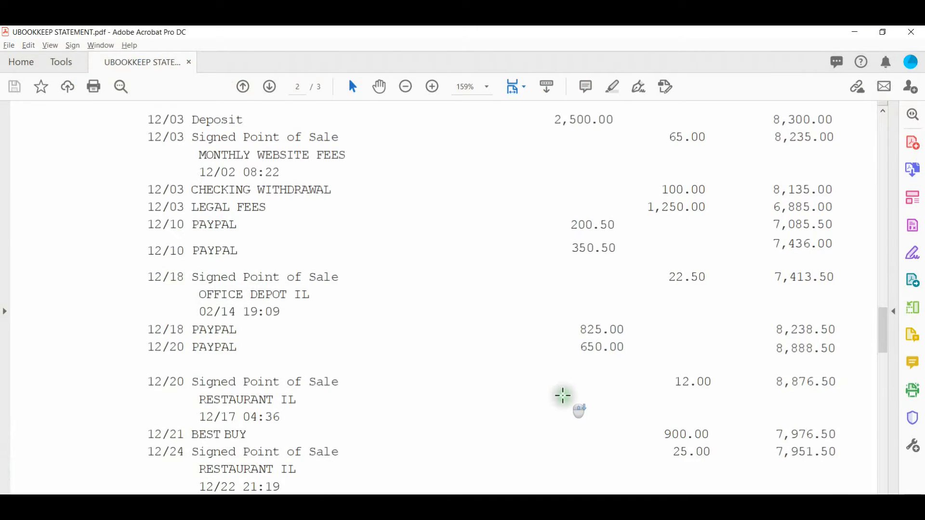
key(alt+Tab)
text(3000-00)
Check the 12/18 PayPal deposit amount on the statement and enter 825 under (+/-) COMPANY ASSETS in L9
key(Tab)
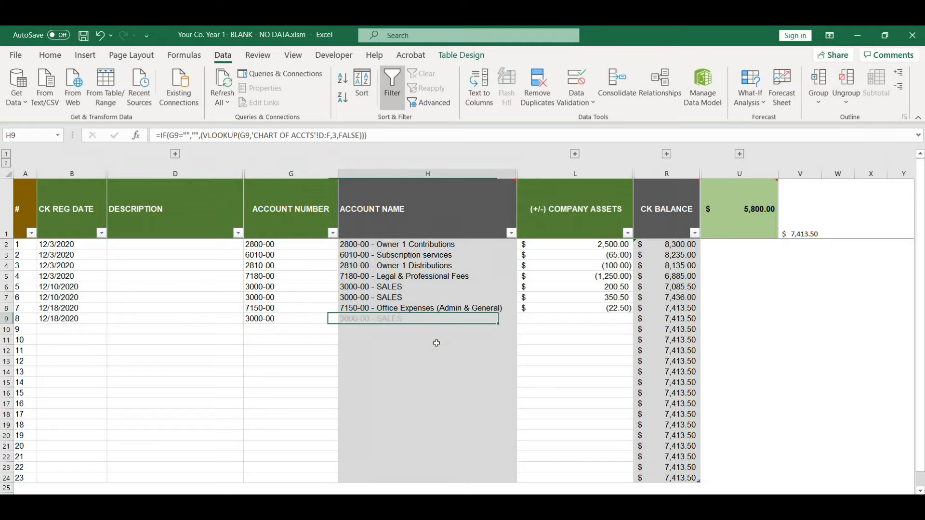
key(Tab)
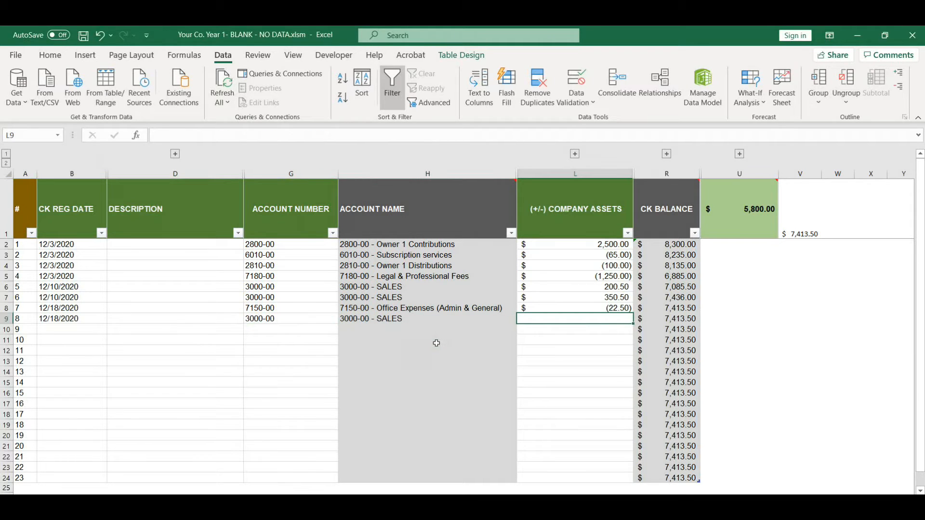
key(alt+Tab)
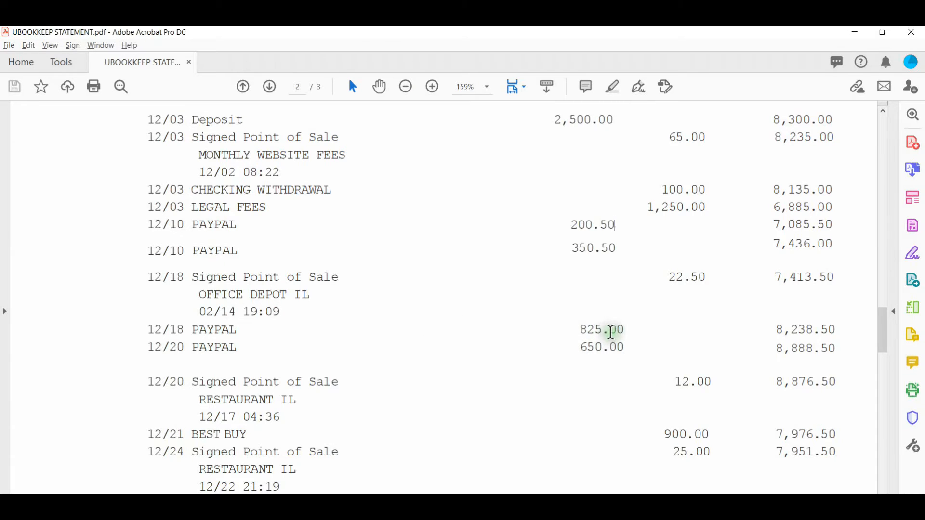
key(alt+Tab)
text(82)
key(Return)
Look up the next PayPal deposit on the statement and record date 12/20/2020 and ledger account 3000-00 in row 10
key(Left)
key(alt+Tab)
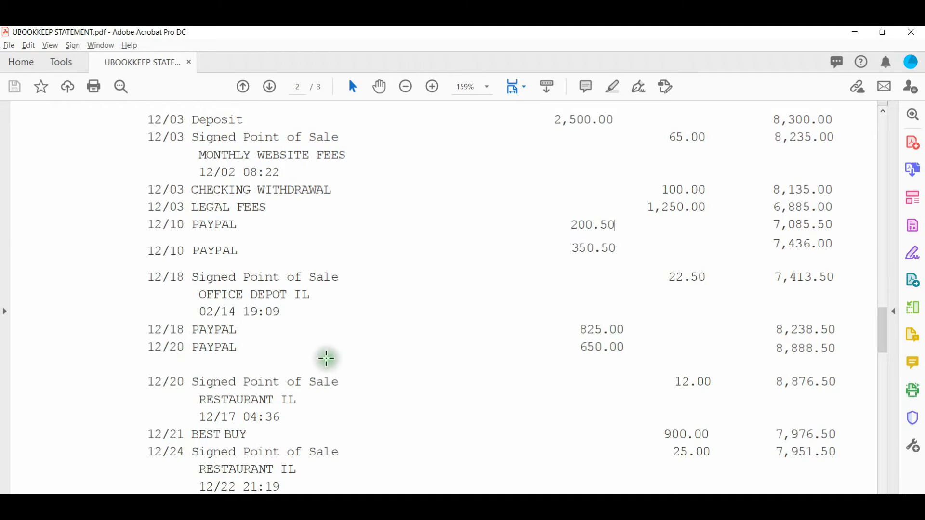
key(alt+Tab)
text(12/)
key(Tab)
key(Tab)
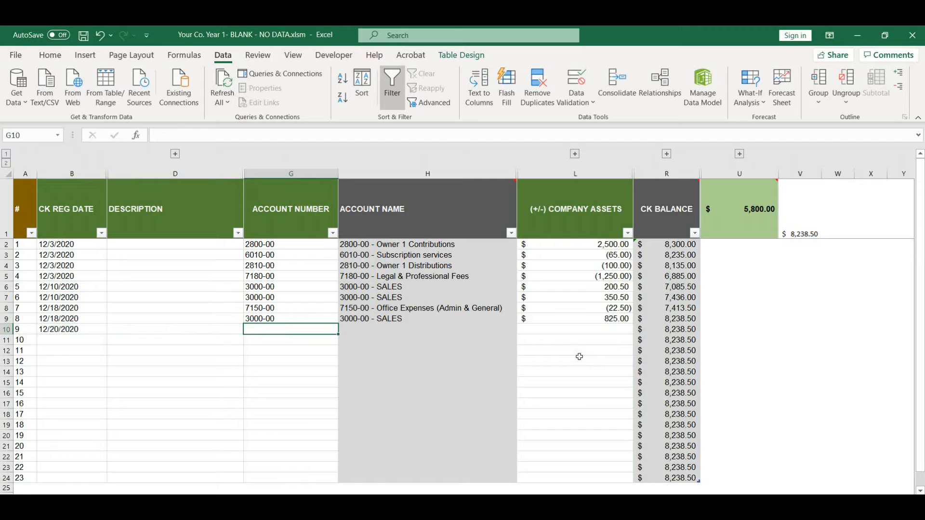
text(3000-00)
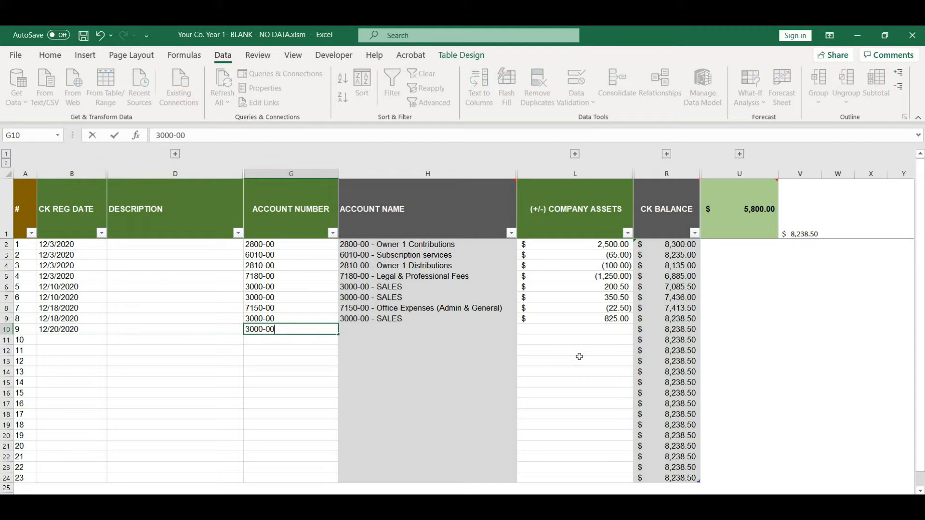
Check the 12/20 PayPal deposit amount on the statement and enter 650 under (+/-) COMPANY ASSETS in L10
key(Tab)
key(Tab)
key(alt+Tab)
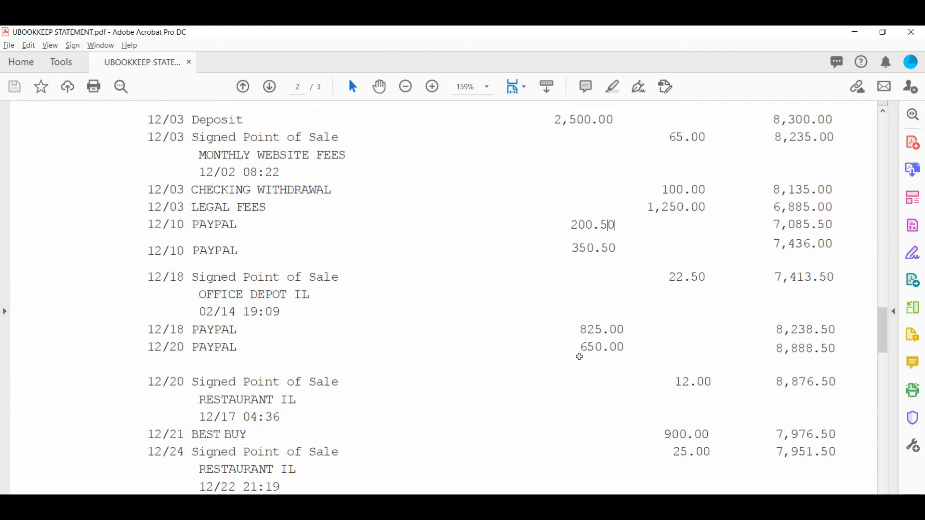
key(alt+Tab)
text(65)
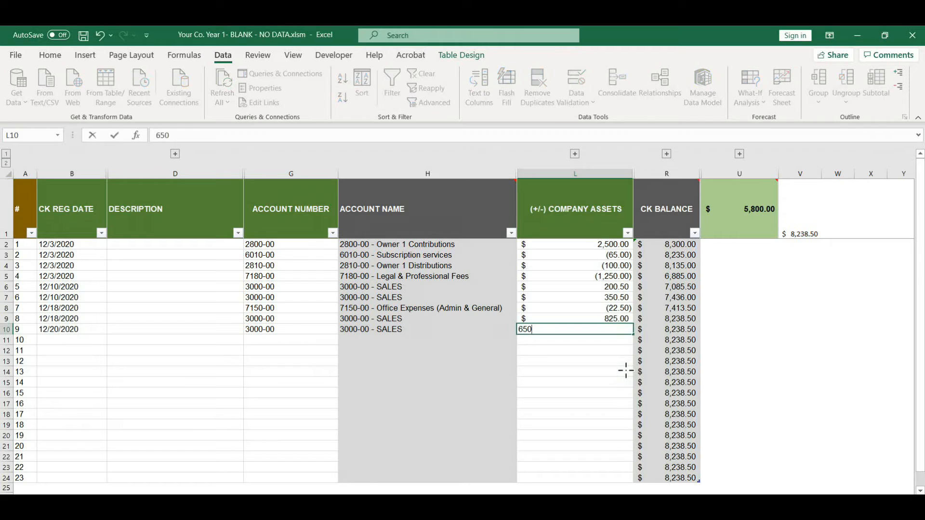
text(0)
key(Return)
Look up the first restaurant purchase on the statement and enter its date, 12/20/2020, in B11
key(alt+Tab)
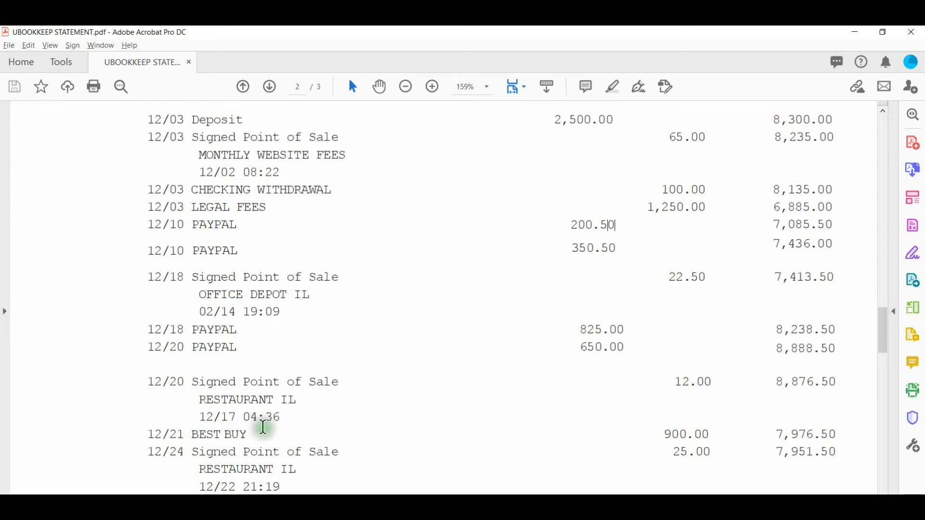
scroll(263, 427, down, 1)
scroll(634, 374, down, 1)
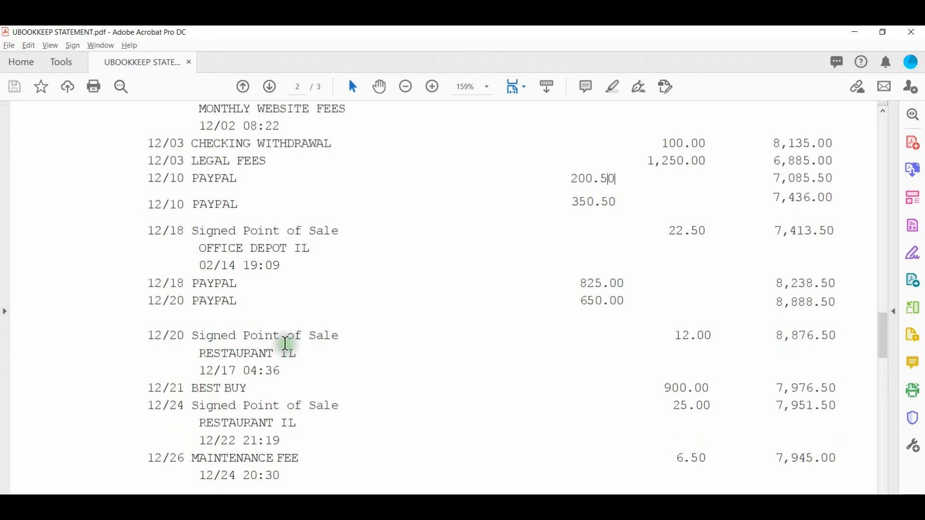
key(alt+Tab)
text(12/)
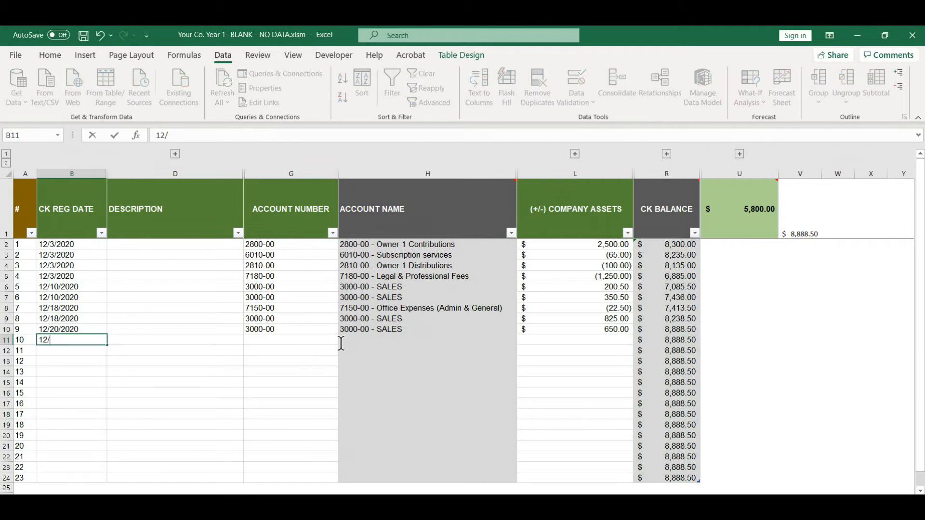
click(338, 343)
Recheck the 12/20 restaurant purchase on the statement and categorize it in G11 with ledger account 7140-00
key(alt+Tab)
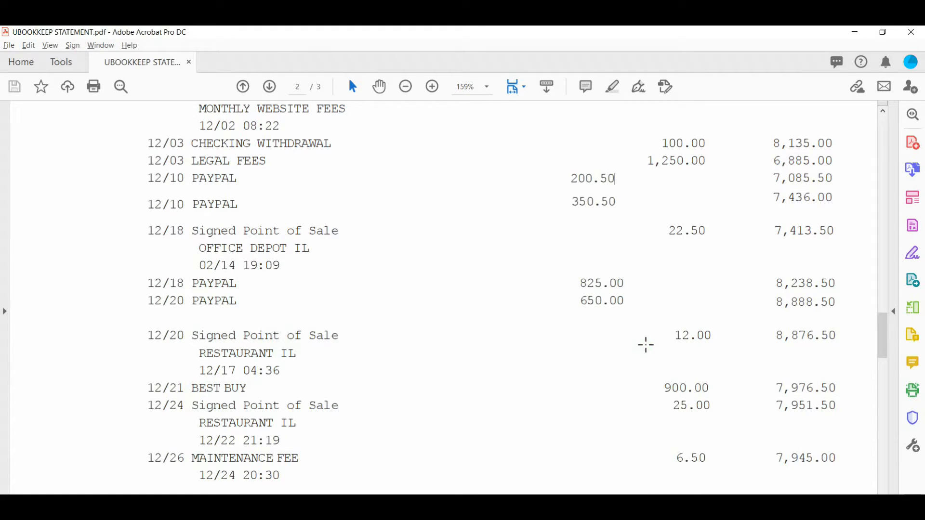
key(alt+Tab)
text(7140-00)
key(Return)
Check the 12/20 restaurant amount on the statement and enter 12 under (+/-) COMPANY ASSETS in L11
key(Up)
key(Right)
key(Right)
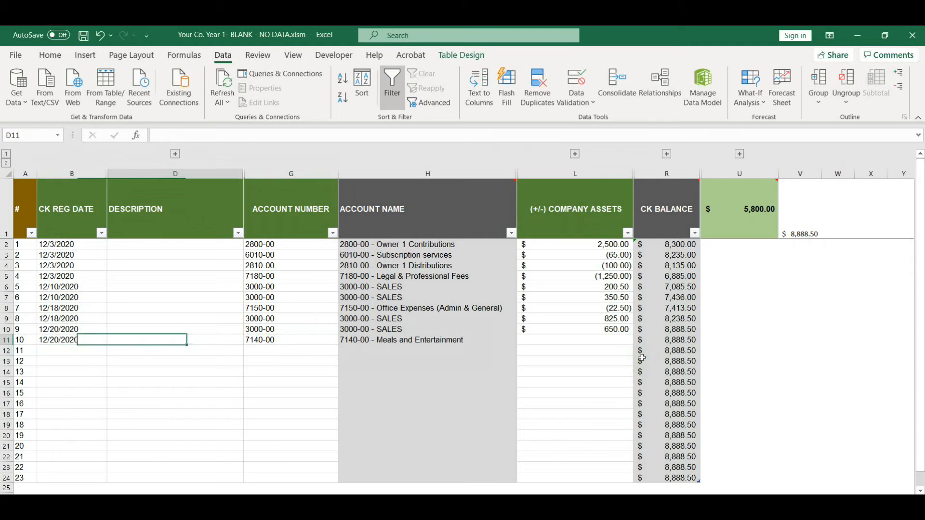
key(Right)
key(Right)
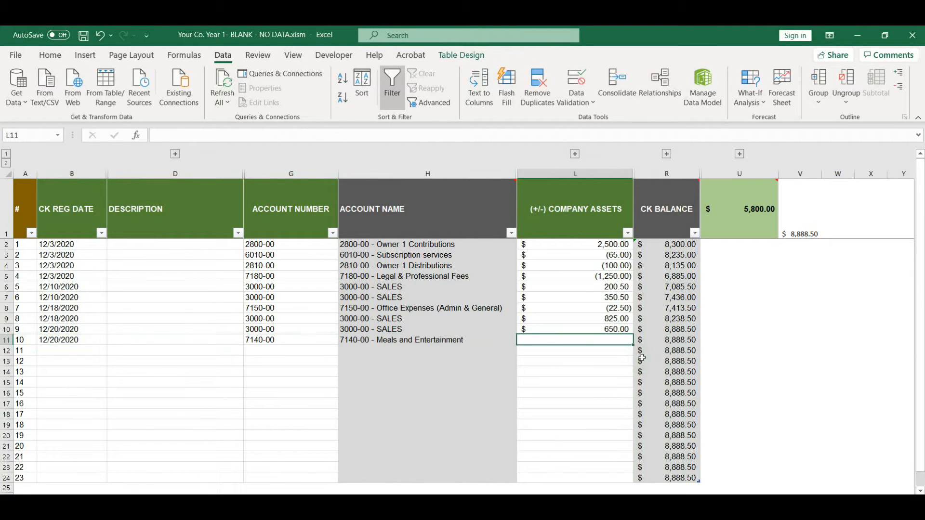
key(alt+Tab)
key(alt+Tab)
text(12)
key(Return)
Return to the restaurant amount in L11 and replace it with -1
key(Left)
key(Left)
key(Left)
key(Left)
key(Right)
key(Right)
key(Right)
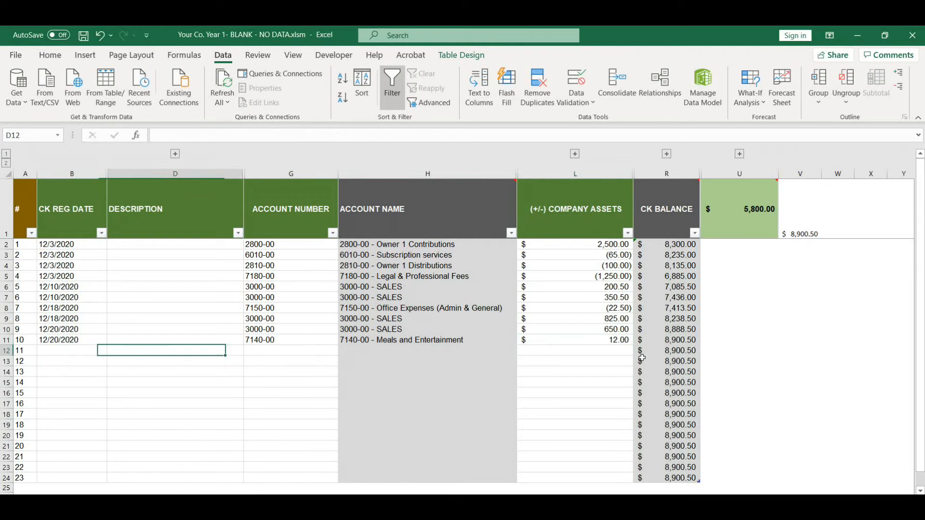
key(Up)
key(Right)
text(-1)
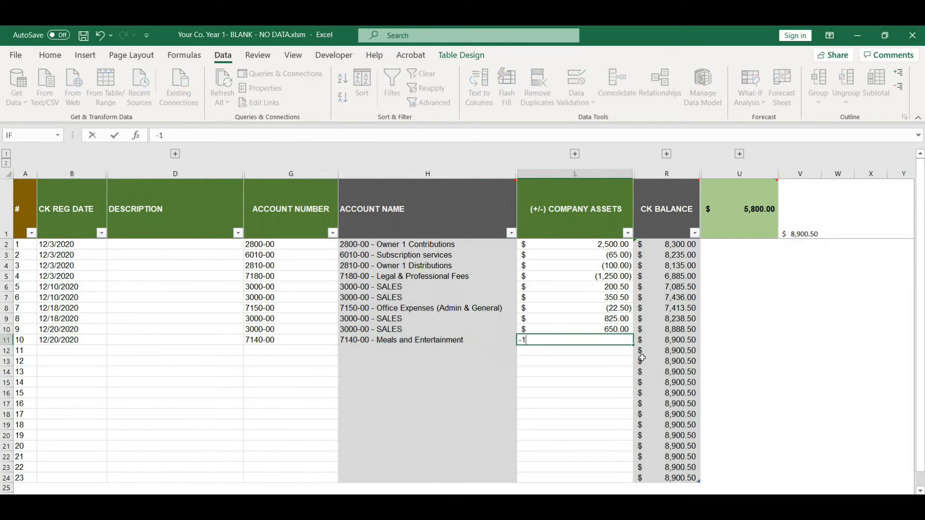
key(Return)
Set the restaurant amount in L11 to -12 and go to the date cell of row 12
key(Up)
text(-)
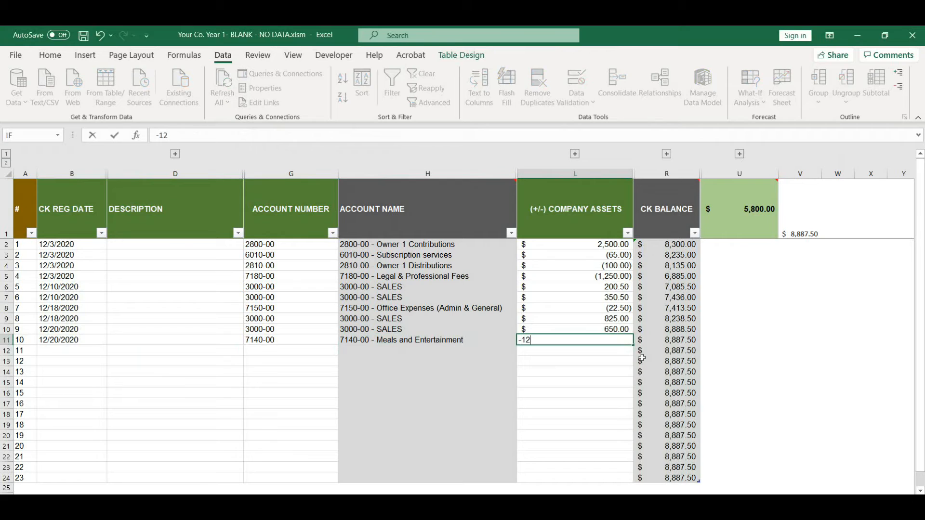
text(12)
key(Return)
key(Left)
key(Left)
key(Left)
key(Left)
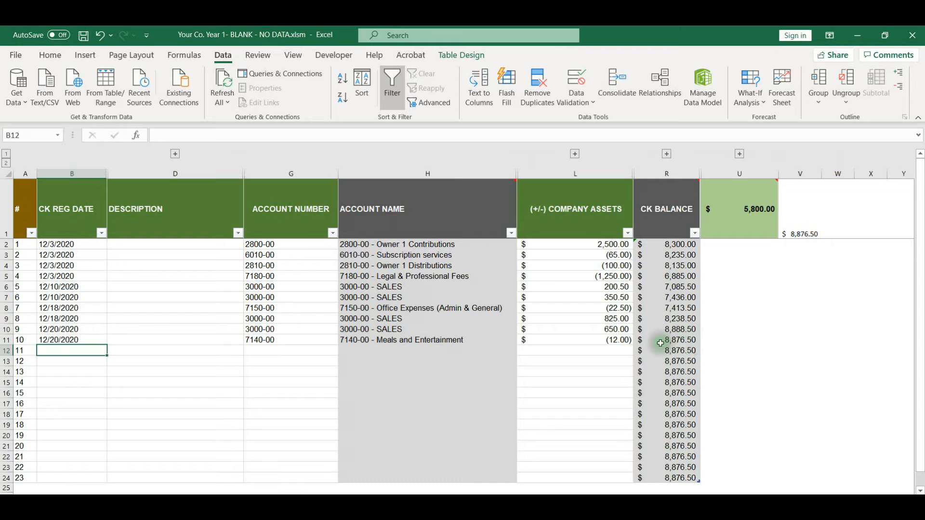
Check the statement balance after the 12/20 restaurant purchase, and enter the Best Buy purchase date, 12/21/2020, in B12
key(alt+Tab)
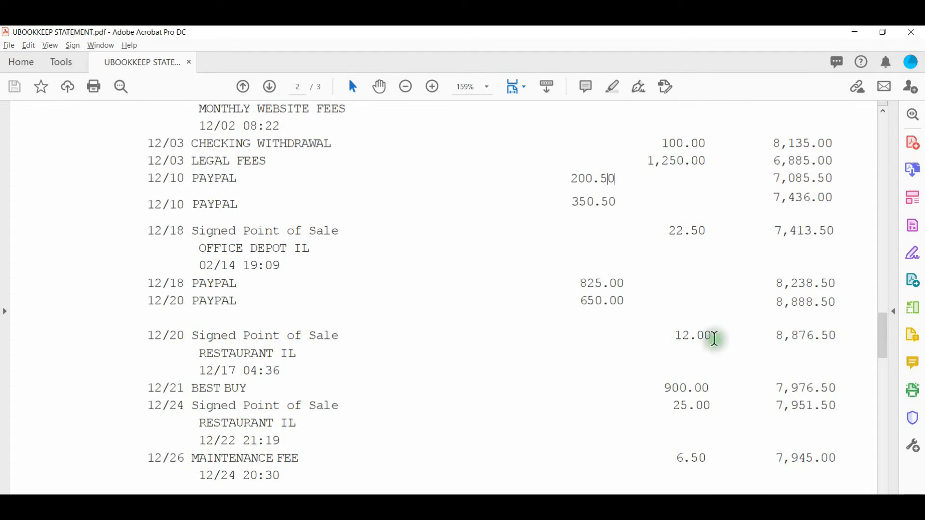
drag(772, 336, 840, 336)
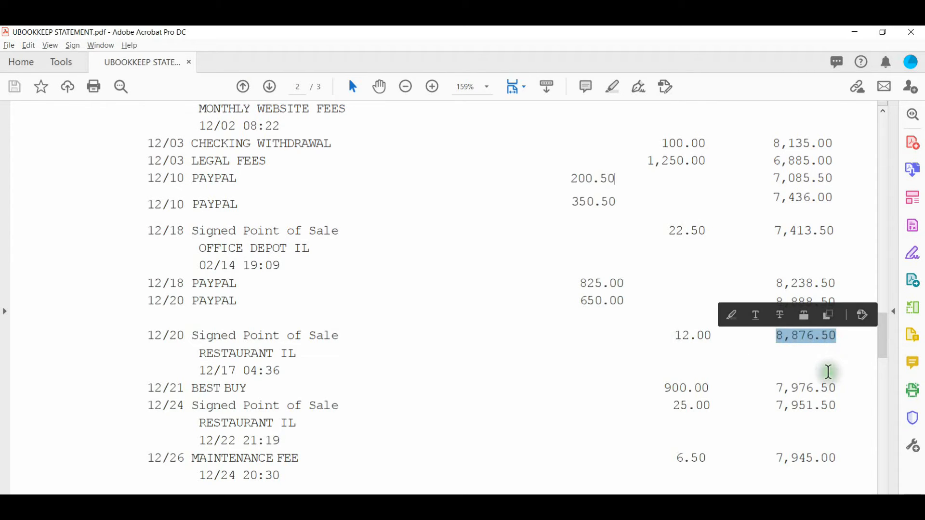
click(800, 351)
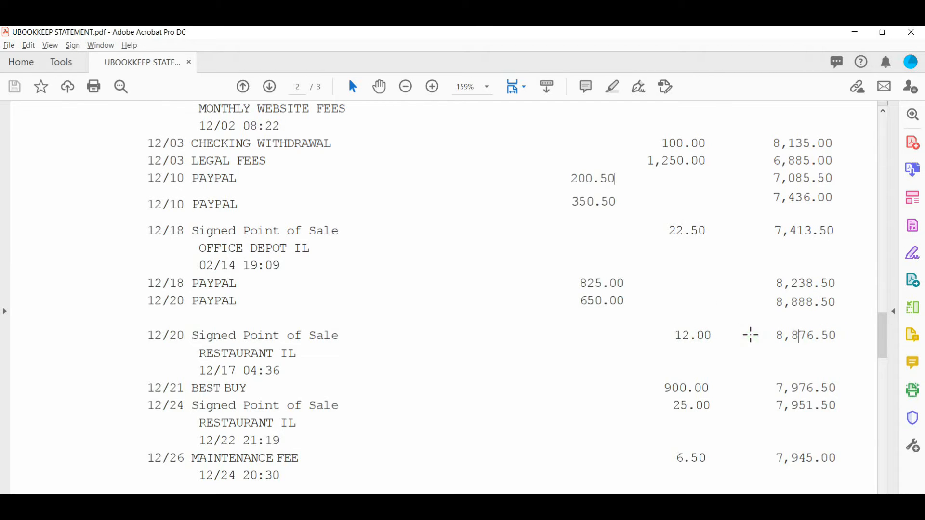
scroll(748, 355, down, 2)
key(alt+Tab)
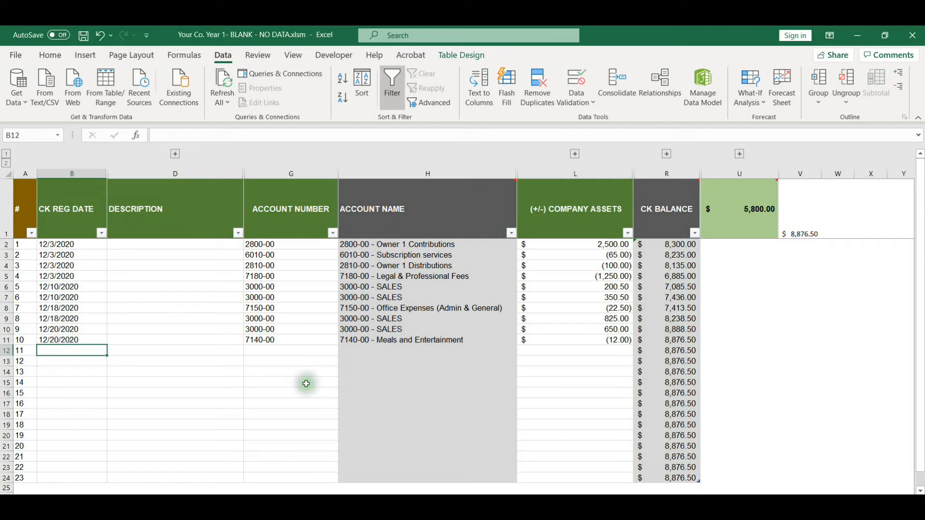
text(12)
key(Tab)
key(Tab)
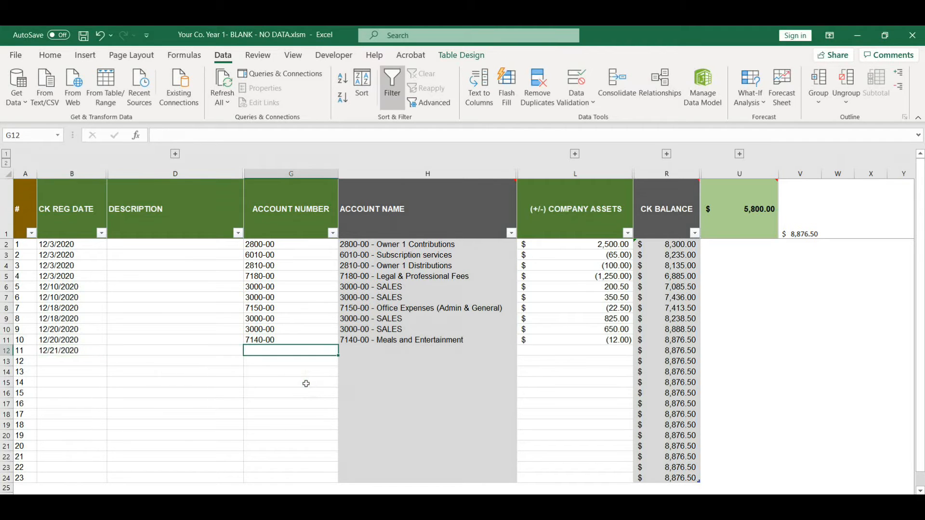
Check the Best Buy purchase and its amount on the statement and categorize it in G12 with ledger account 6000-00
key(alt+Tab)
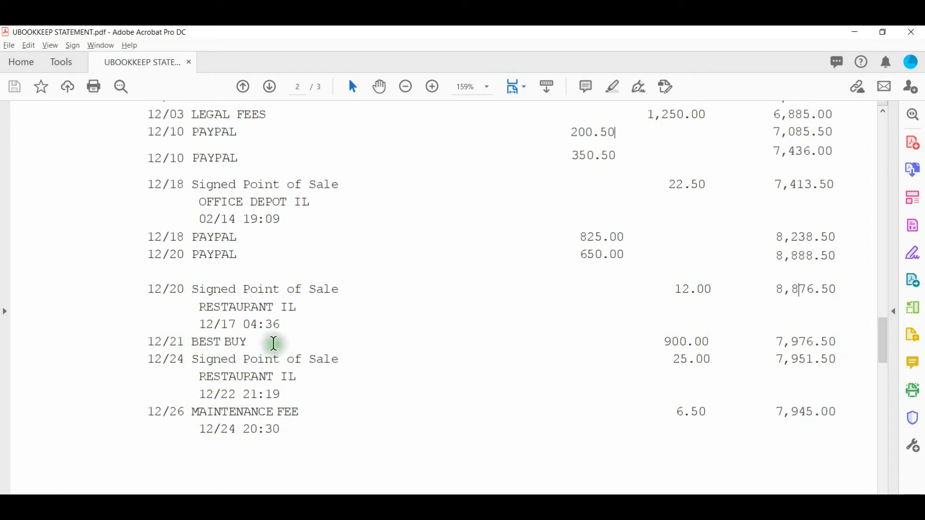
drag(666, 345, 710, 343)
click(693, 341)
key(alt+Tab)
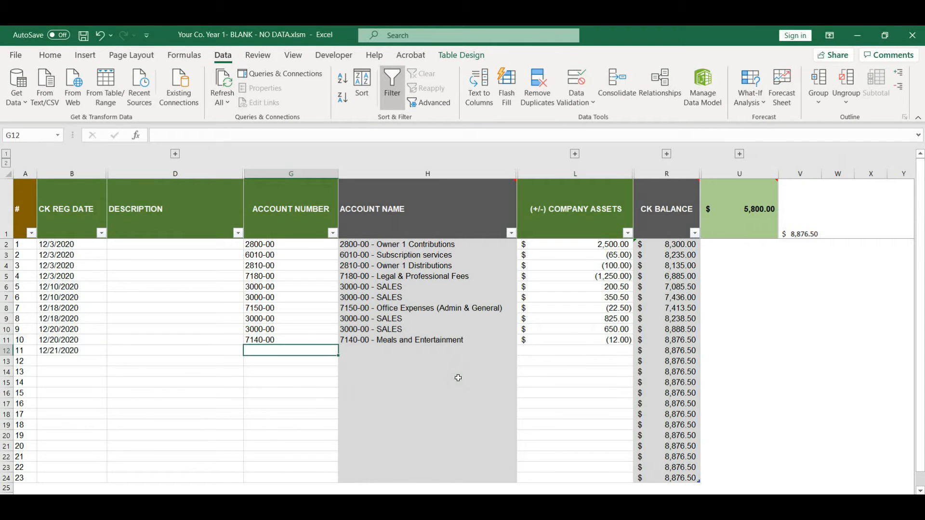
text(6000-00)
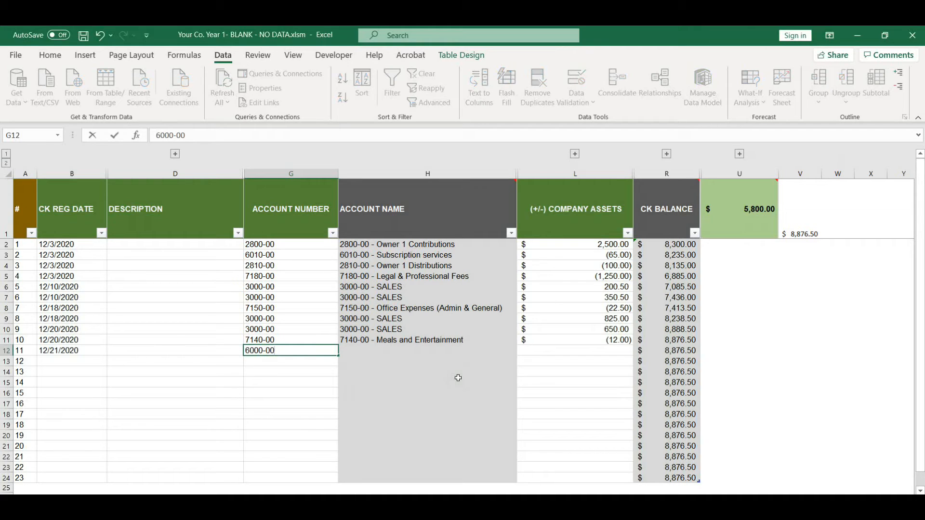
key(Return)
key(Up)
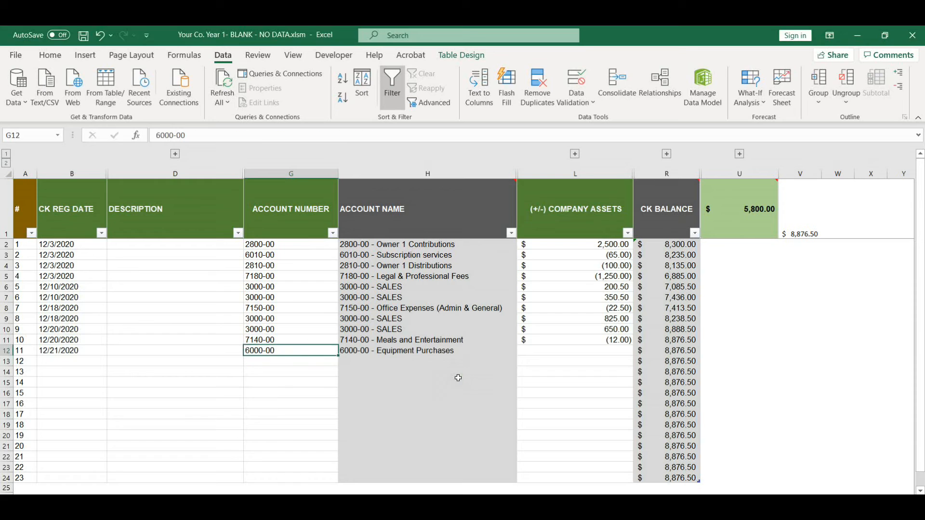
Enter -900 for the Best Buy purchase under (+/-) COMPANY ASSETS in L12
key(Tab)
key(Tab)
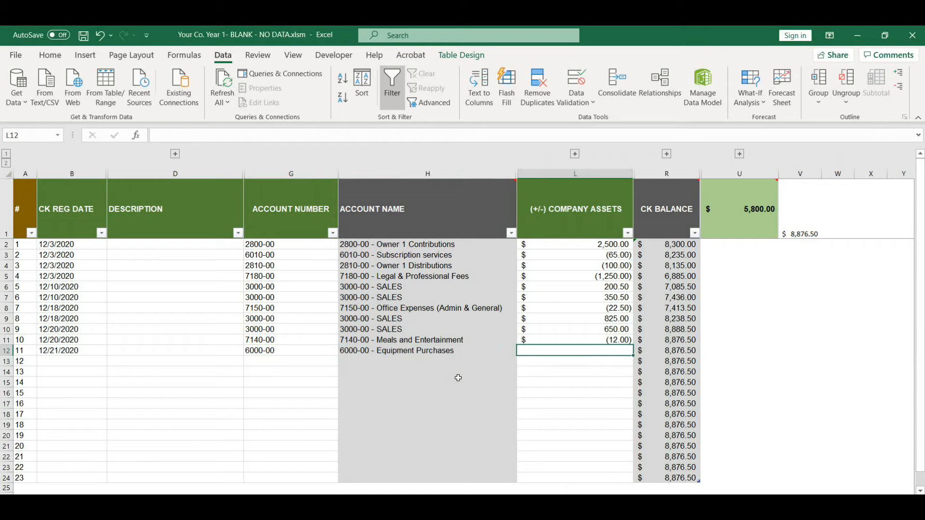
text(-900)
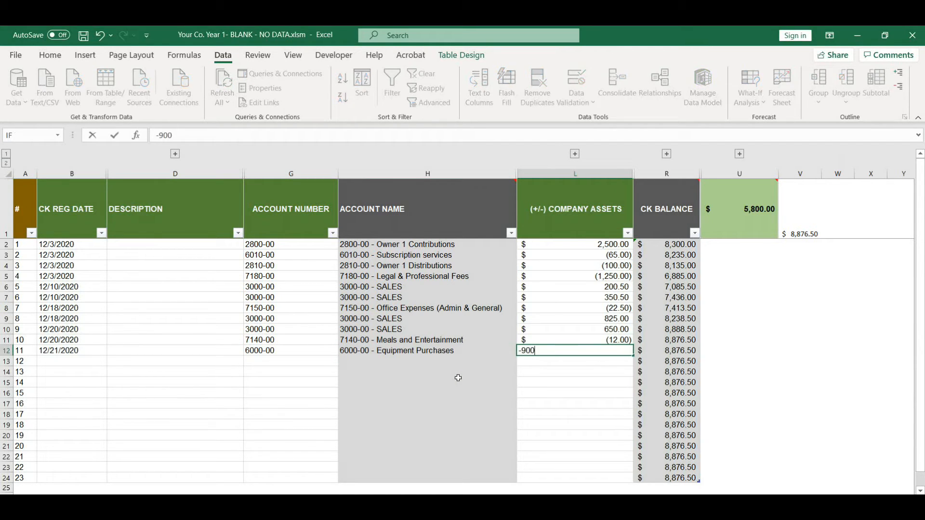
key(ctrl+Return)
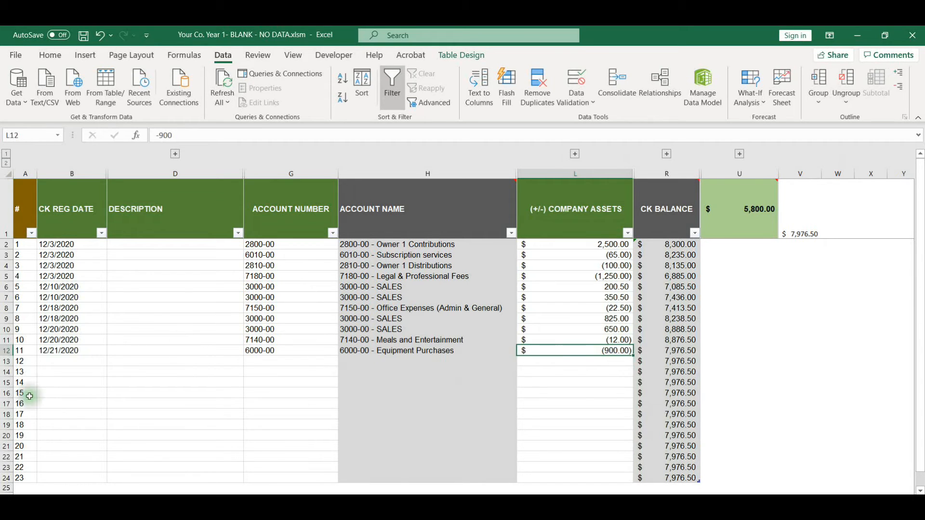
Look up the second restaurant purchase on the statement and enter its date, 12/24/2020, in B13
click(53, 361)
key(alt+Tab)
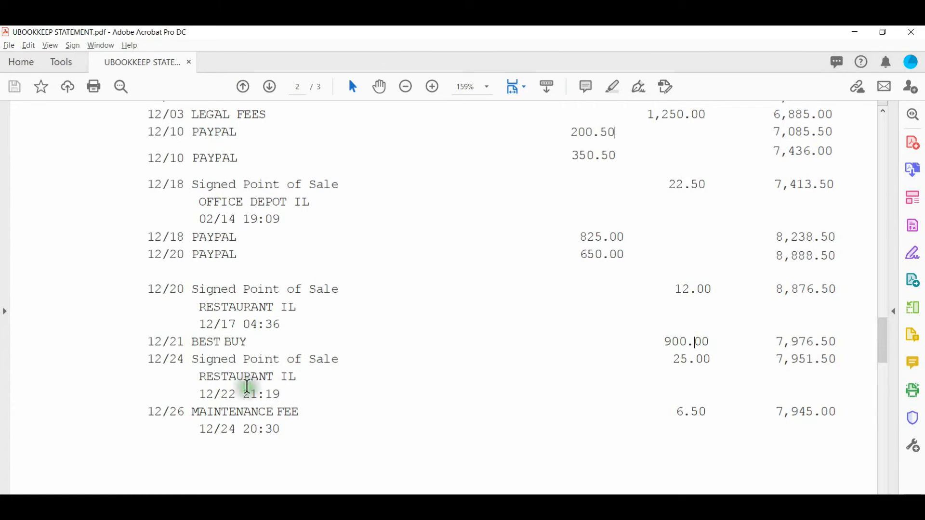
key(alt+Tab)
text(12)
Recheck the 12/24 restaurant purchase on the statement and categorize it in G13 with ledger account 7140-00
key(alt+Tab)
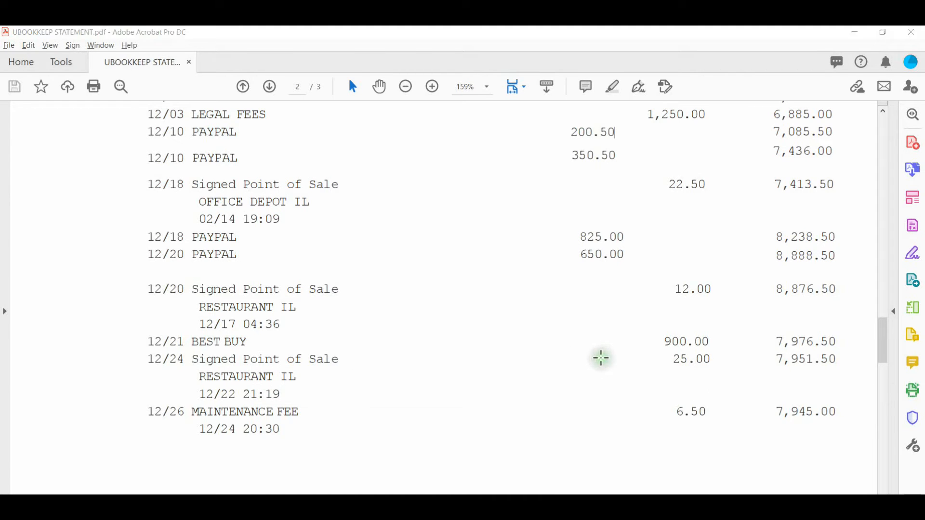
key(alt+Tab)
text(714)
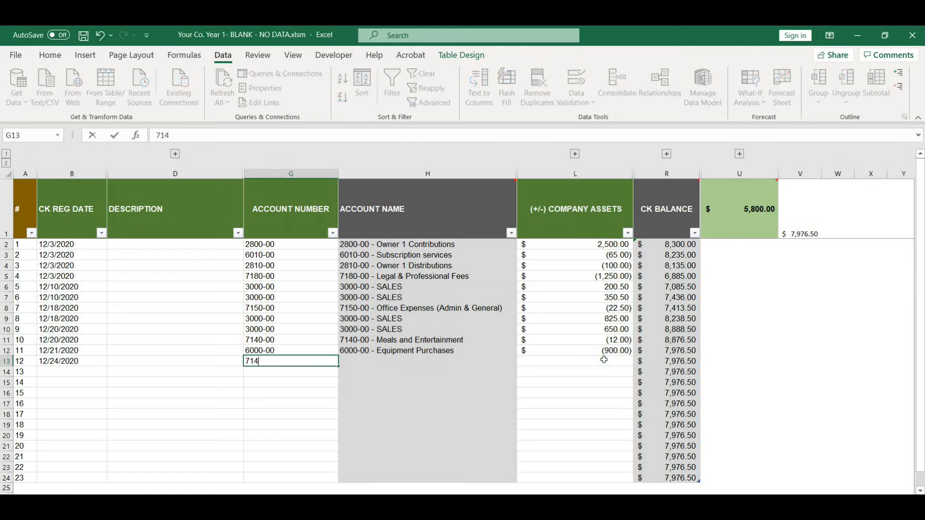
text(0-00)
key(Tab)
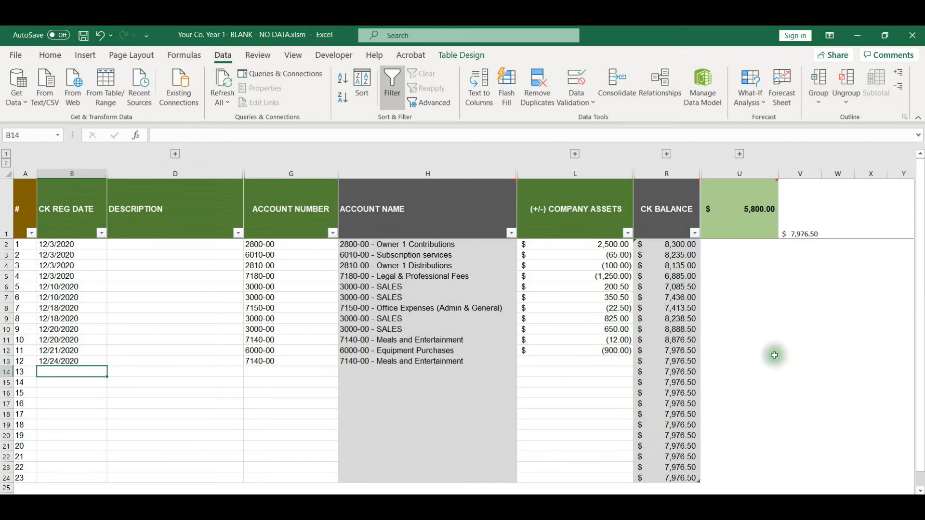
Check the 12/24 restaurant amount on the statement and enter -25 under (+/-) COMPANY ASSETS in L13
click(613, 361)
key(alt+Tab)
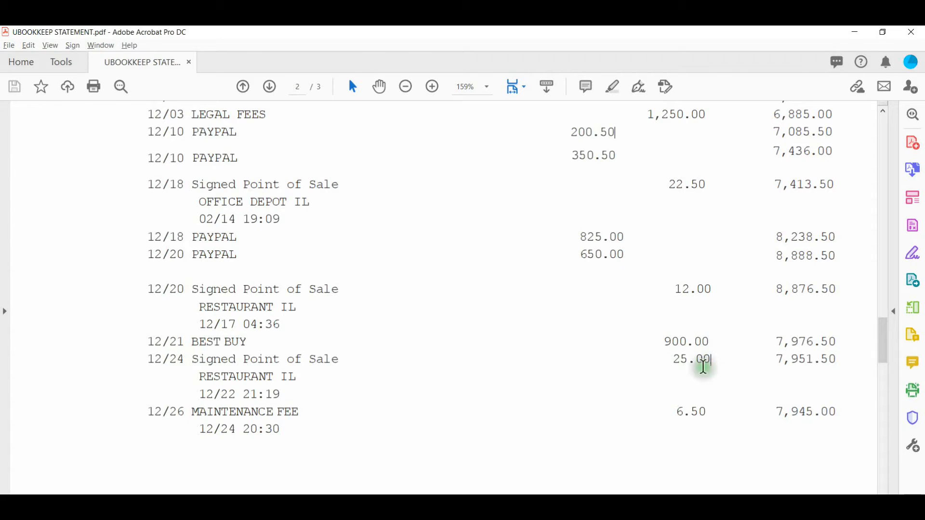
key(alt+Tab)
text(-25)
key(Return)
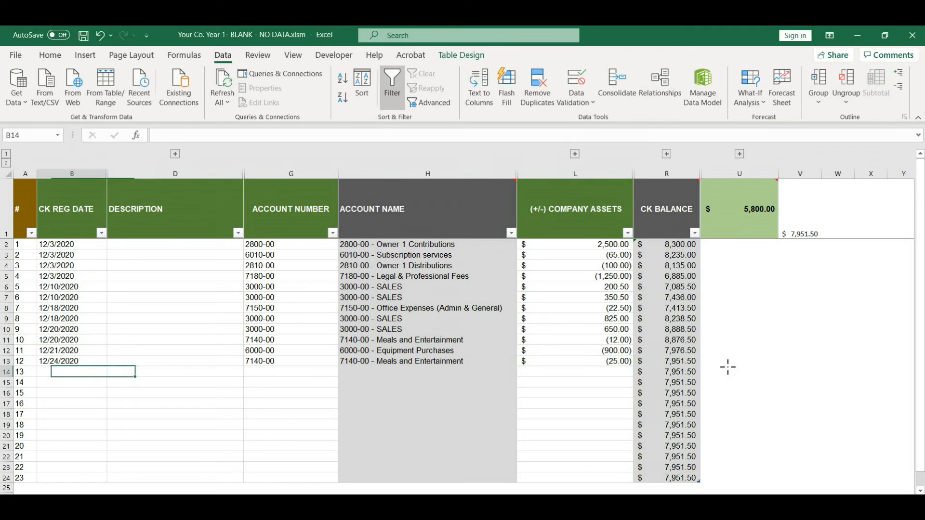
Look up the maintenance fee on the statement and enter its date, 12/26/2020, in B14
key(alt+Tab)
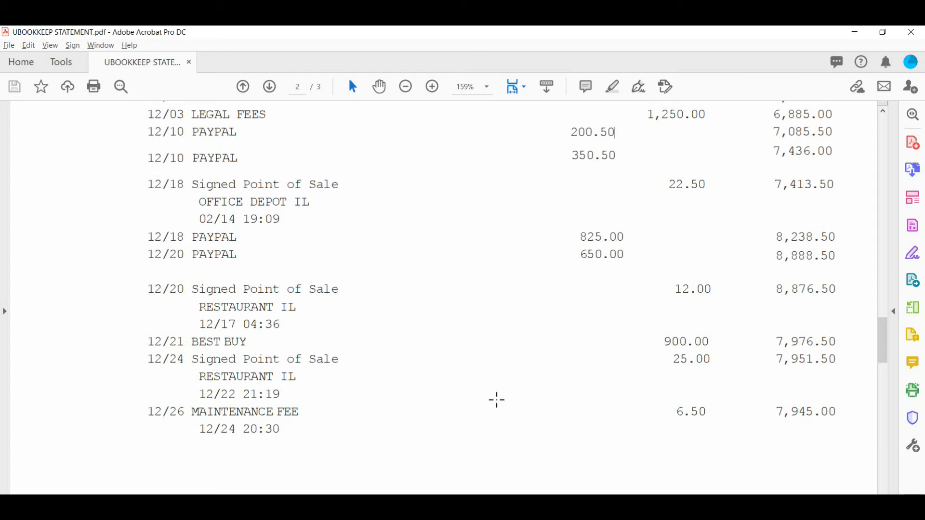
key(alt+Tab)
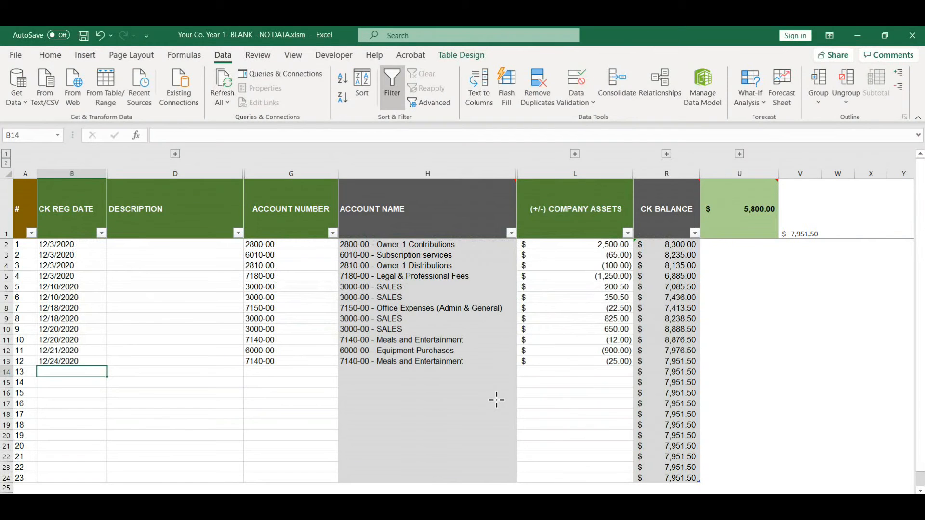
text(12/26/2020)
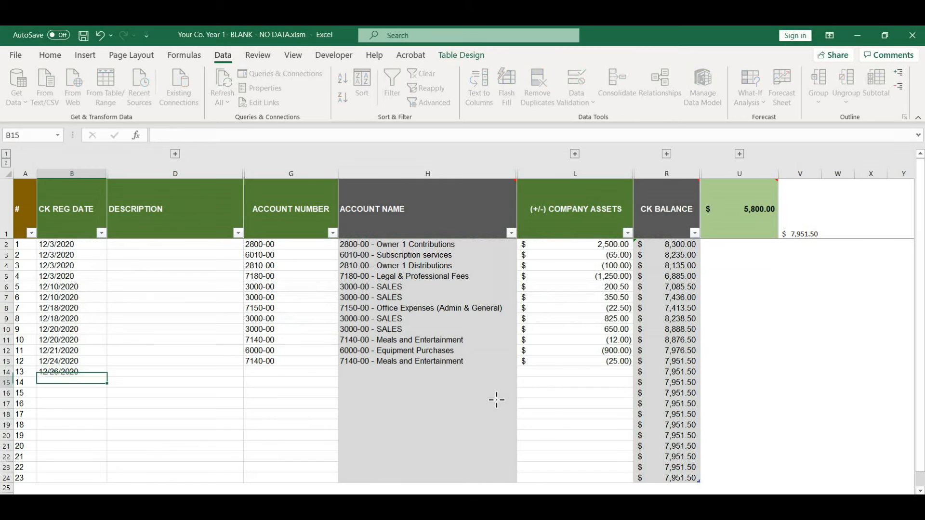
key(Tab)
key(Tab)
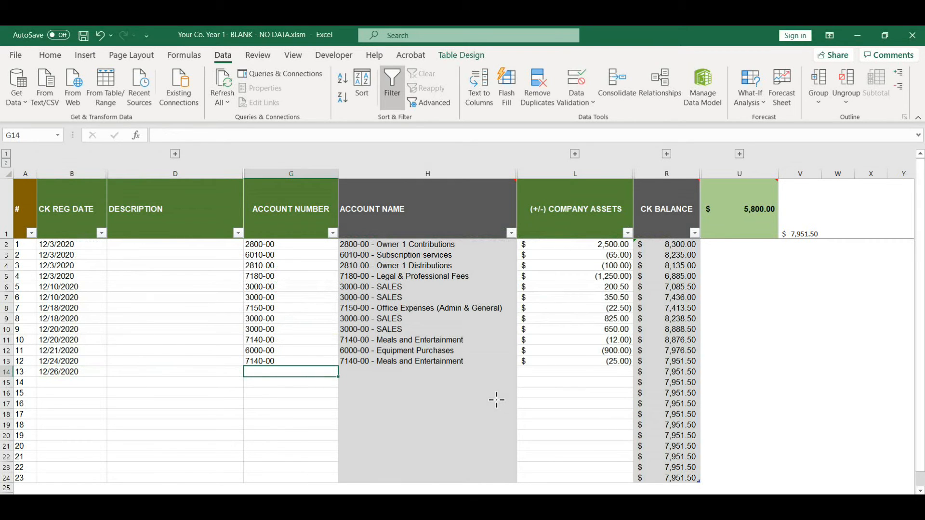
Categorize the maintenance fee in G14 with ledger account 7270-00 and enter -6.50 under (+/-) COMPANY ASSETS in L14
text(7270-)
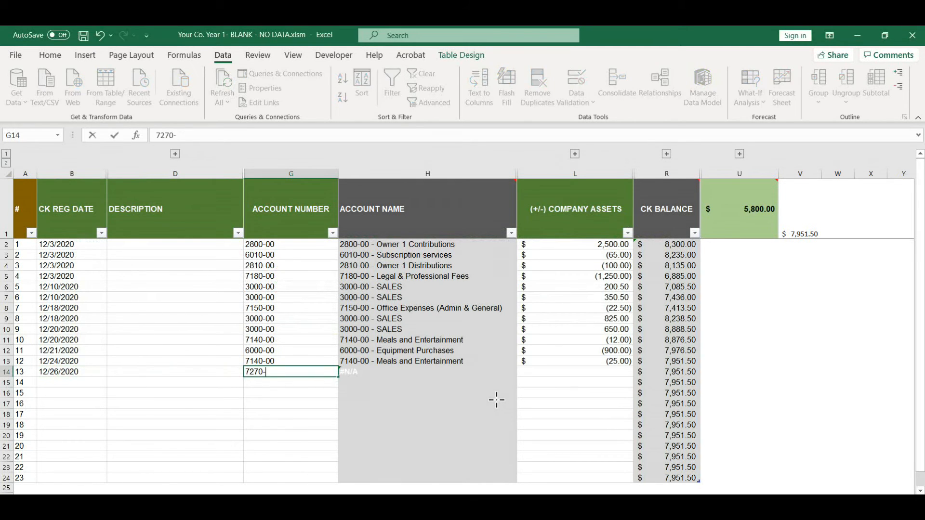
text(00)
key(Tab)
key(Tab)
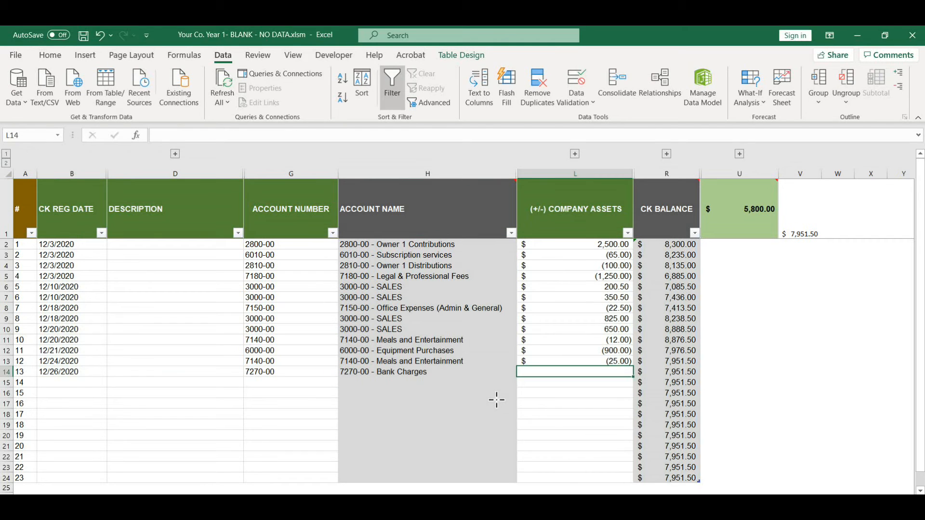
text(-6.50)
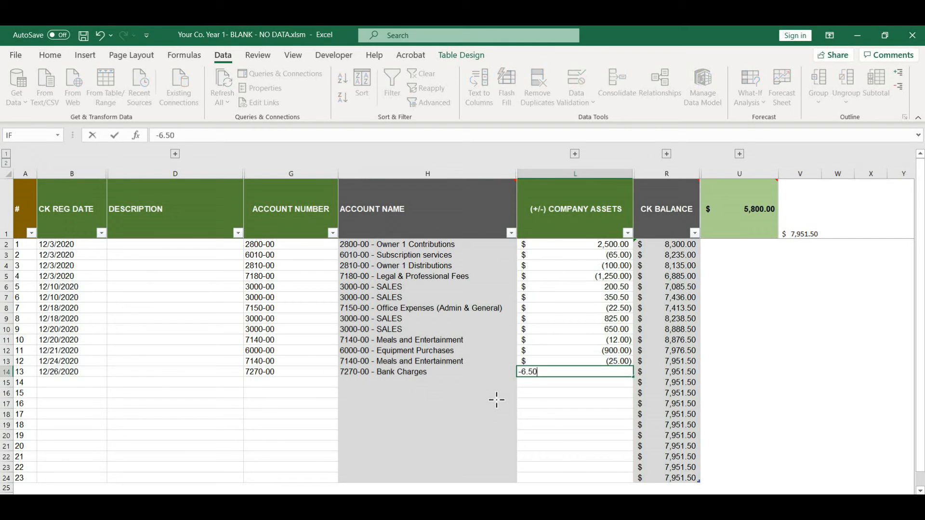
key(Tab)
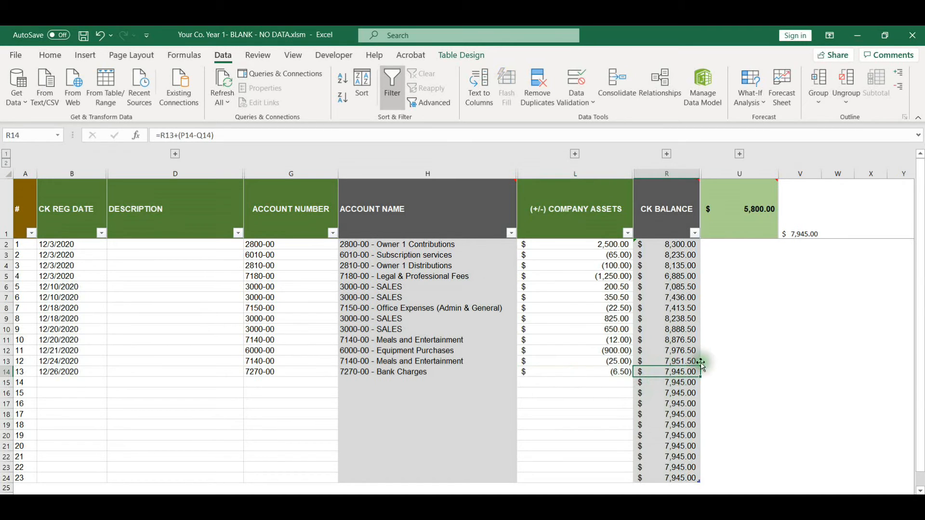
Compare the register's final balance with the statement's balance after the maintenance fee and its ending balance in the summary
key(alt+Tab)
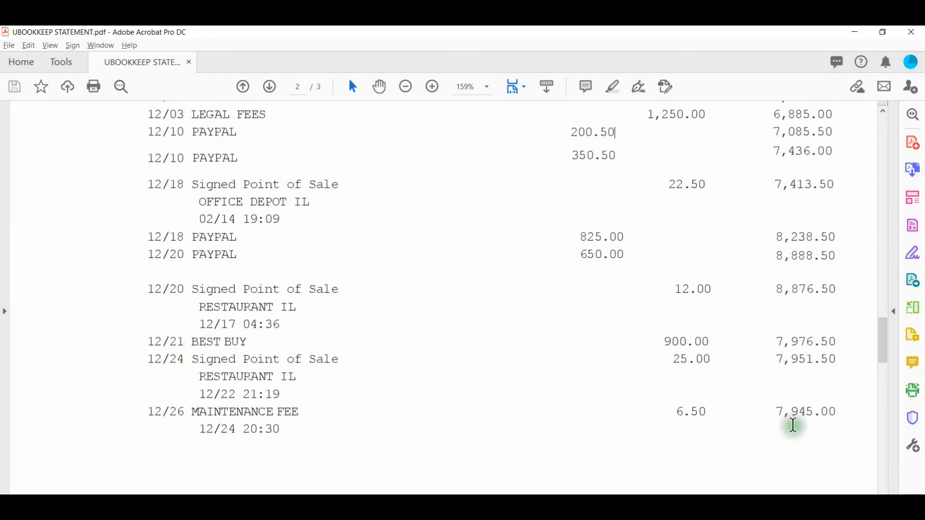
drag(777, 412, 839, 412)
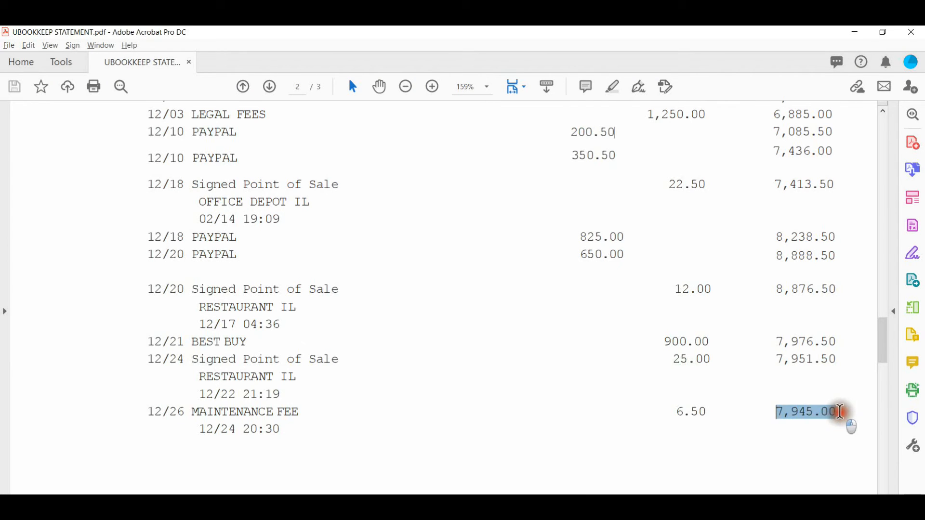
click(784, 424)
scroll(780, 427, up, 4)
scroll(780, 428, up, 3)
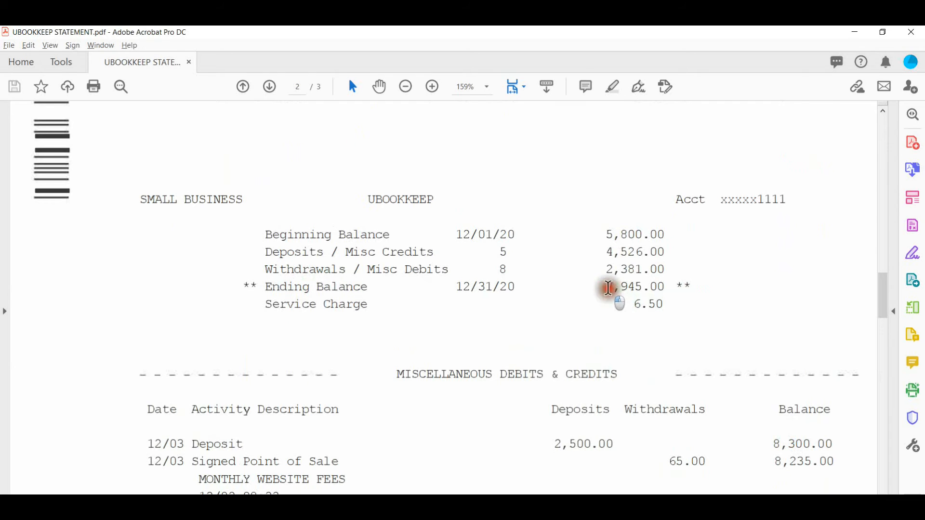
drag(608, 288, 684, 303)
click(684, 292)
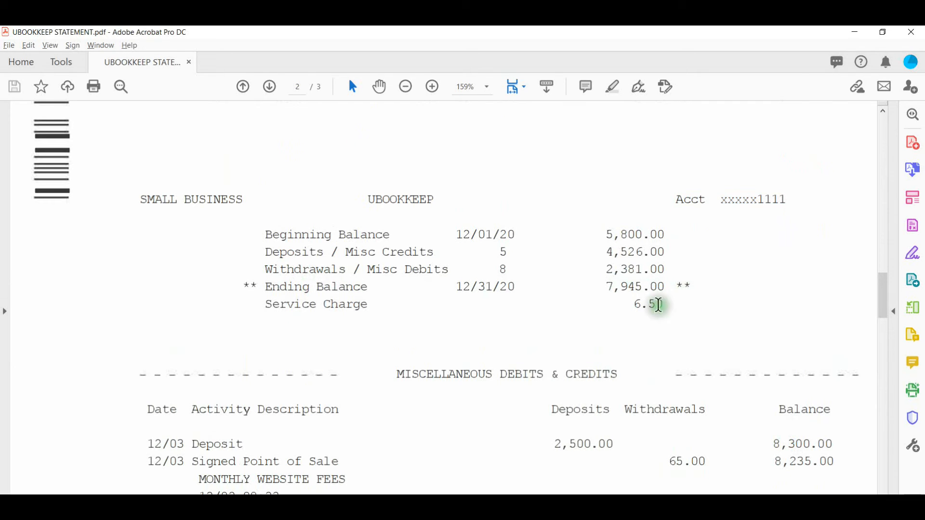
Examine the service charge and the deposit and withdrawal totals in the statement summary
drag(634, 306, 669, 310)
click(700, 328)
click(680, 352)
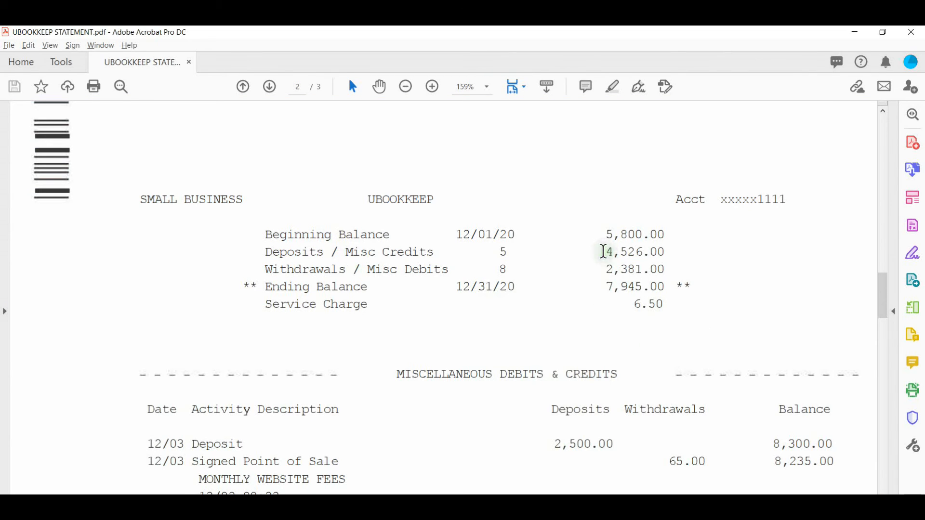
drag(603, 251, 676, 252)
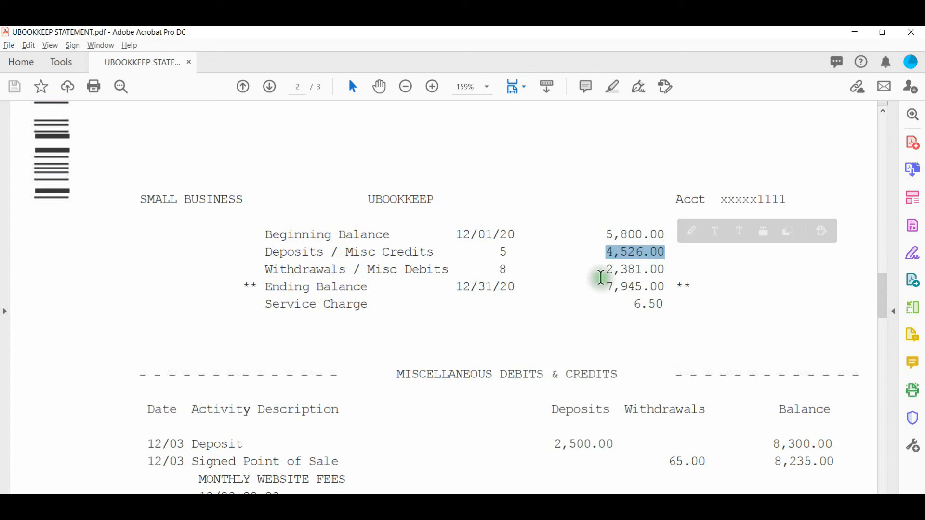
click(609, 260)
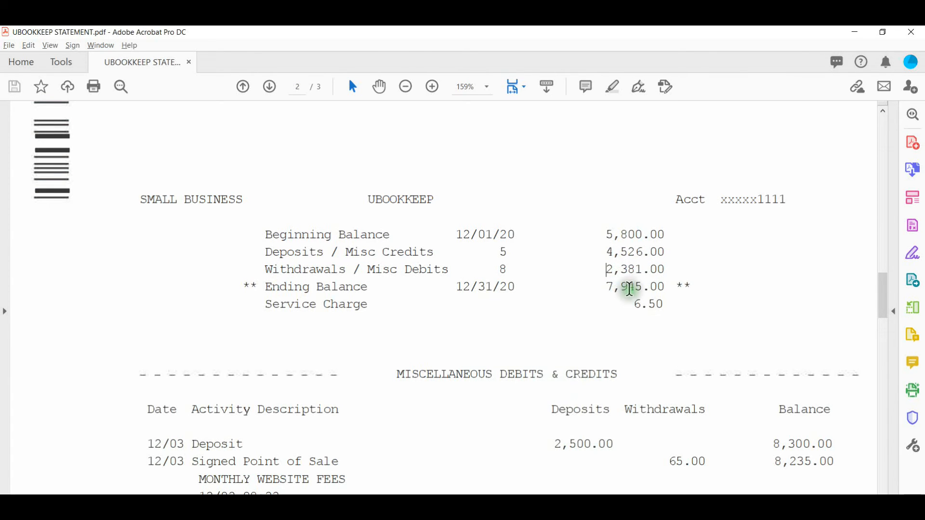
key(alt+Tab)
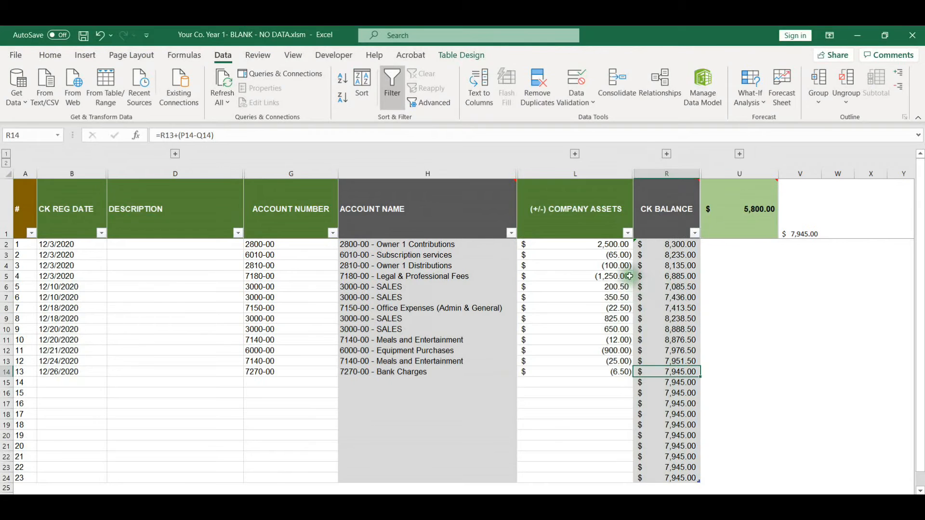
click(628, 233)
scroll(568, 391, down, 3)
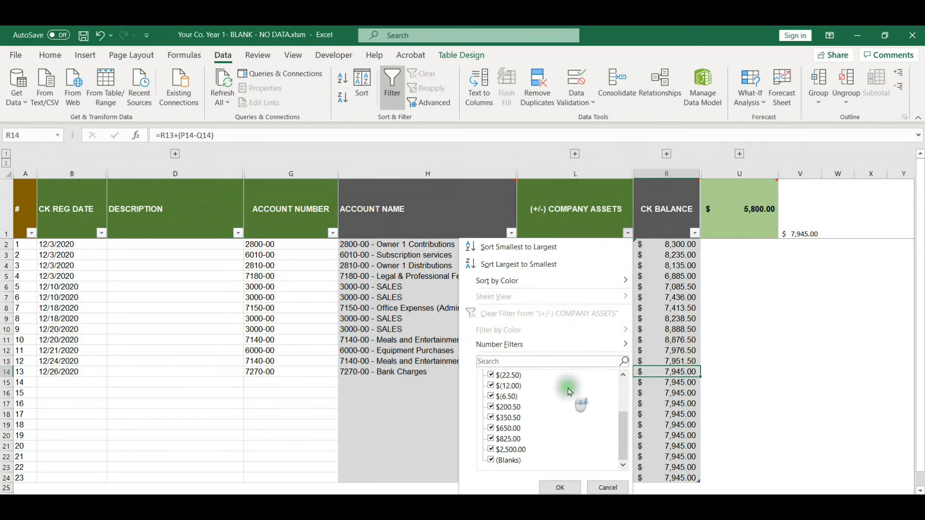
click(491, 462)
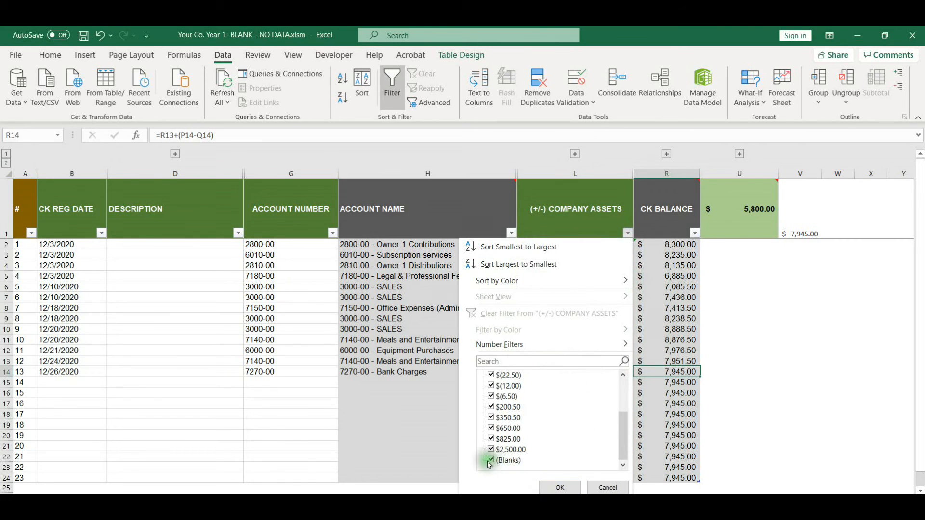
click(607, 486)
Review the transaction list on the statement again and return to the Excel check register
key(alt+Tab)
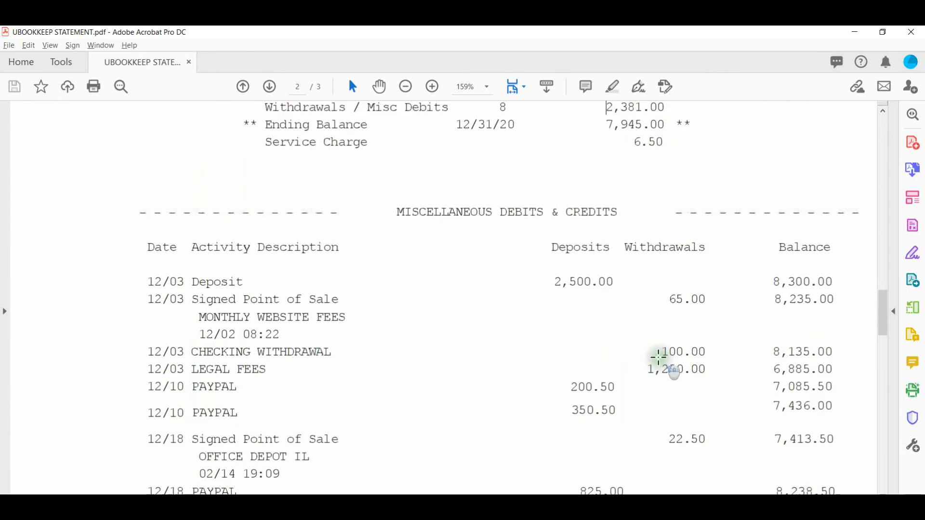
scroll(658, 356, up, 4)
scroll(656, 317, up, 3)
key(alt+Tab)
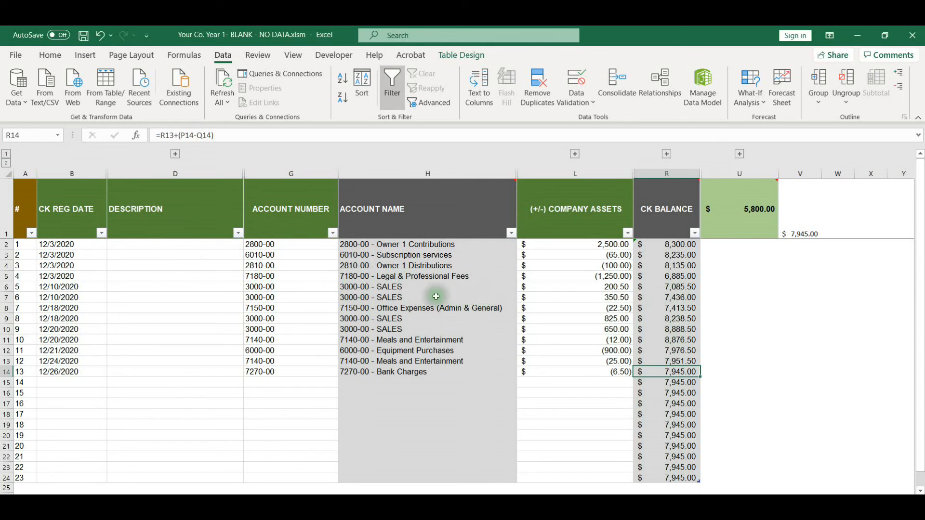
Enter CONTRACT as the description of the legal fees transaction in D5
click(194, 275)
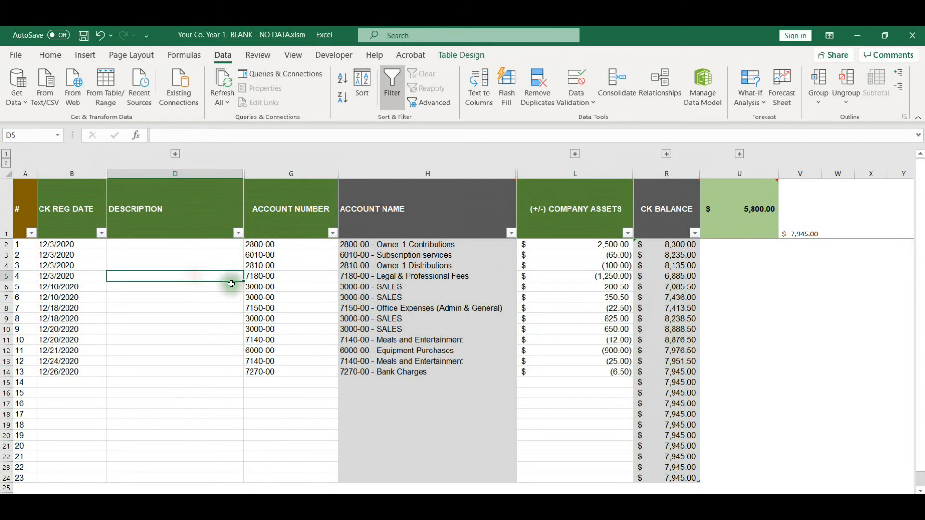
text(cONT)
key(BackSpace)
key(BackSpace)
key(BackSpace)
key(BackSpace)
text(CT)
key(BackSpace)
text(OON)
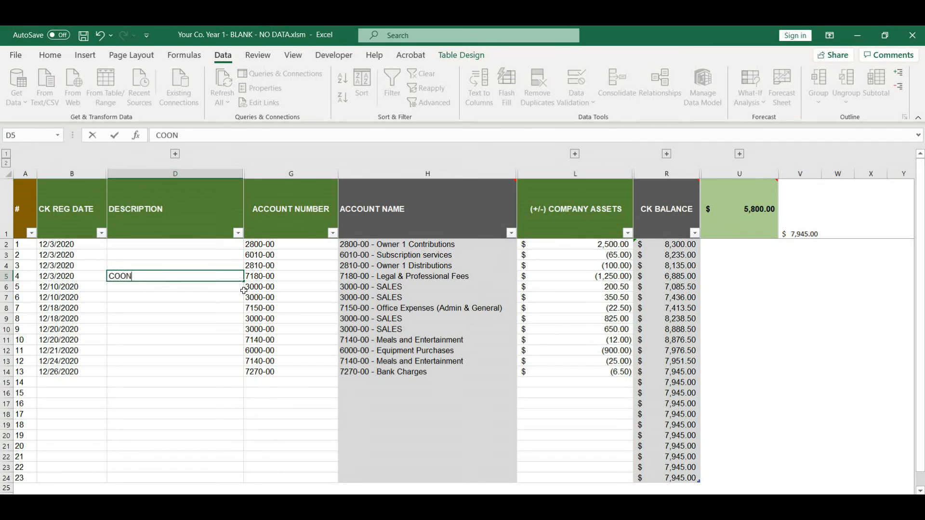
key(BackSpace)
key(BackSpace)
text(NTRACT)
key(Return)
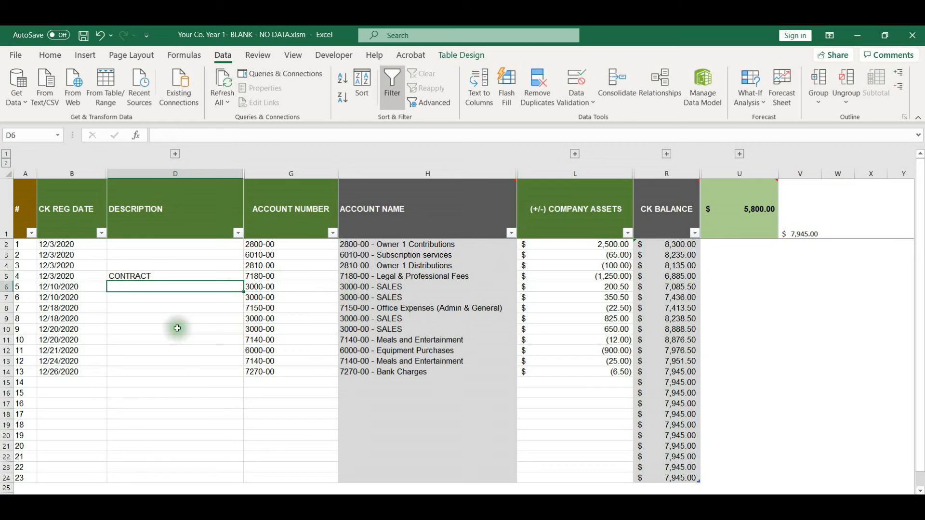
Enter MEET WITH CLIENT as the description of the 12/20 restaurant purchase in D11
click(165, 318)
click(167, 329)
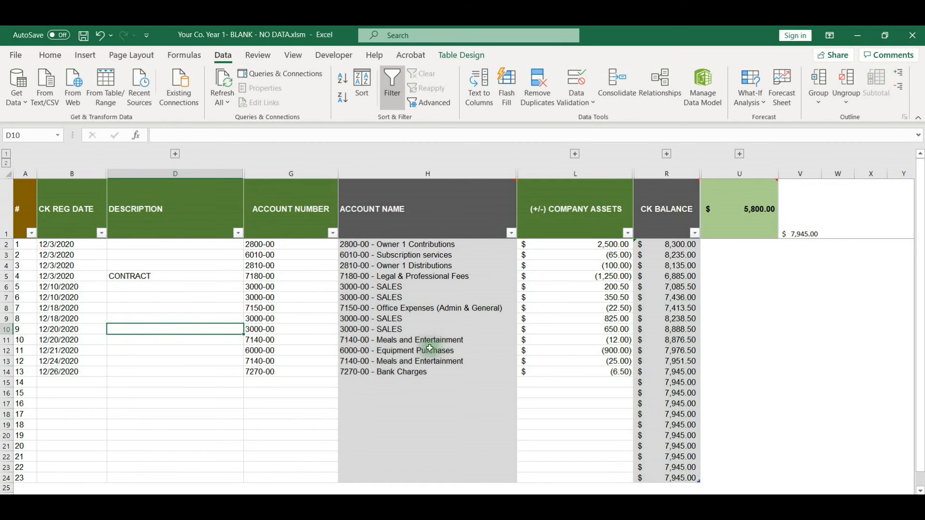
click(199, 341)
text(ME)
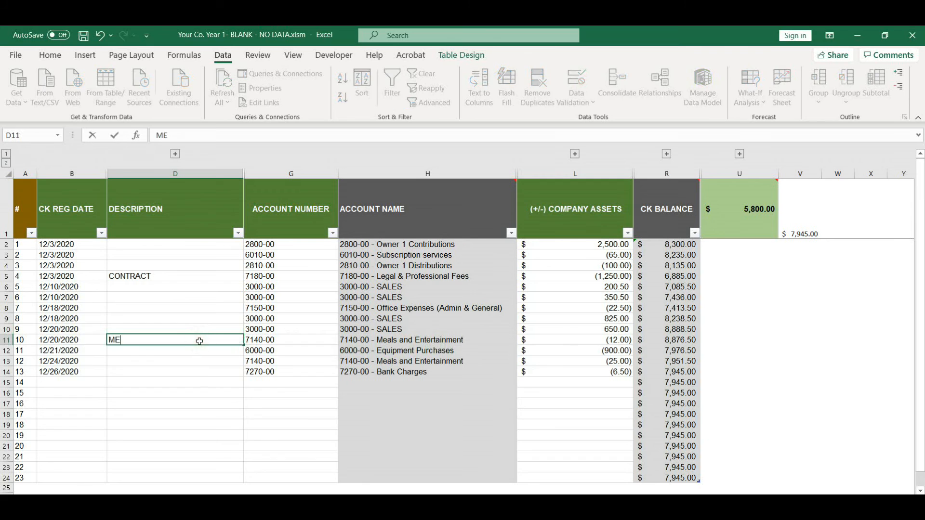
text(ET WITH CLIENT)
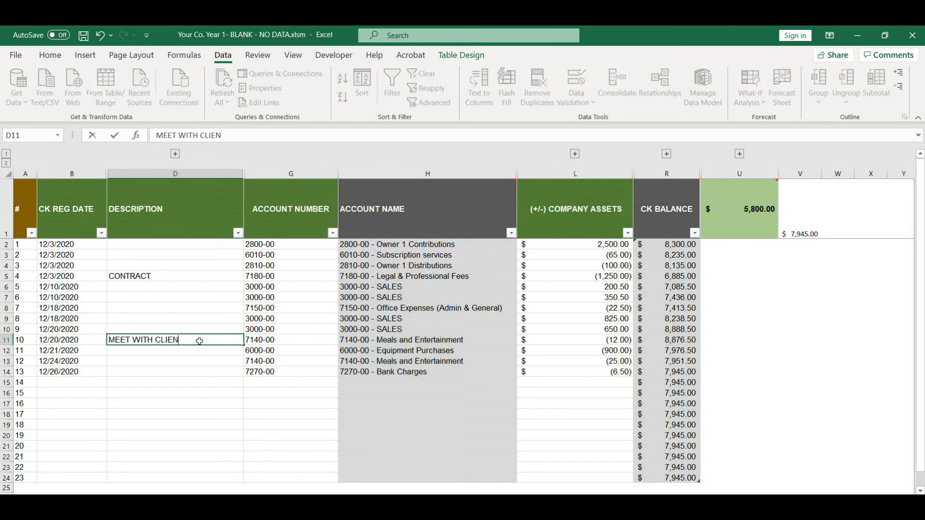
key(Return)
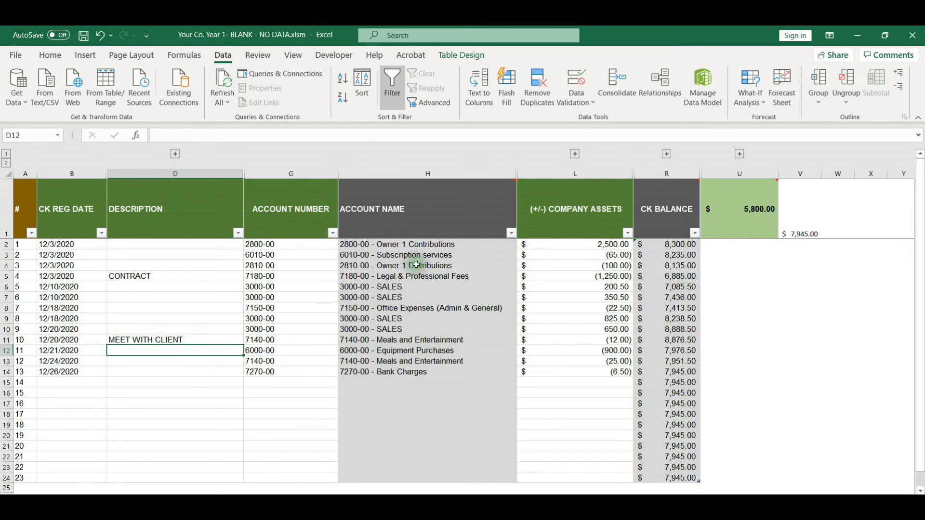
Enter WEBSITE as the description of the subscription services transaction in D3 and select the next empty date cell, B15
click(167, 255)
text(WEBSITE)
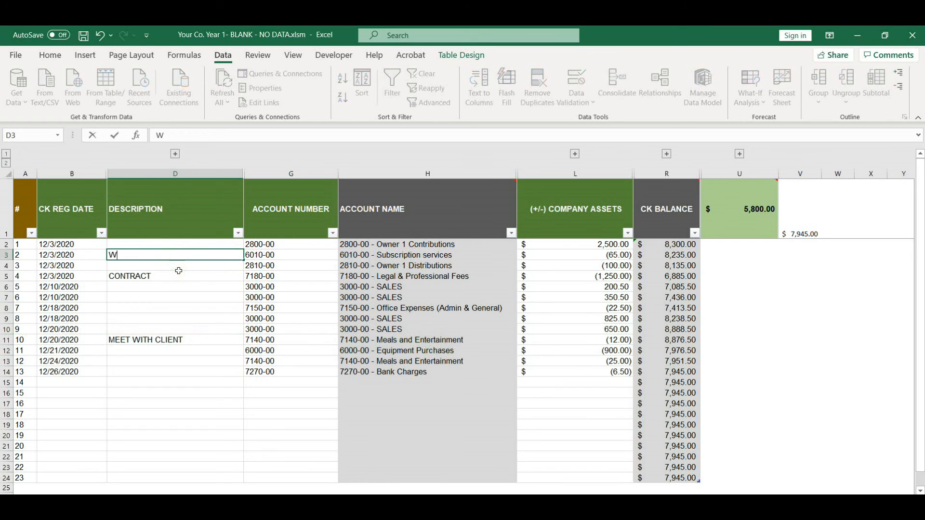
key(Tab)
key(Tab)
click(311, 320)
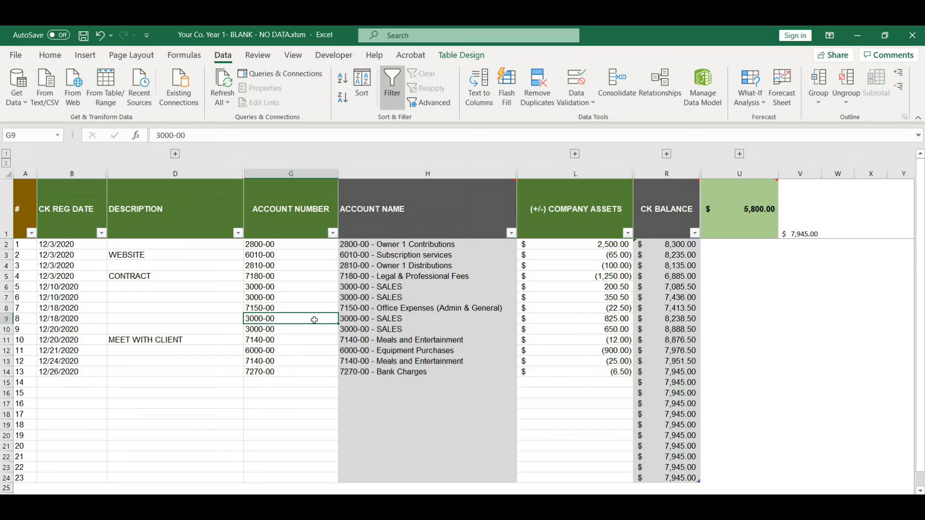
click(70, 384)
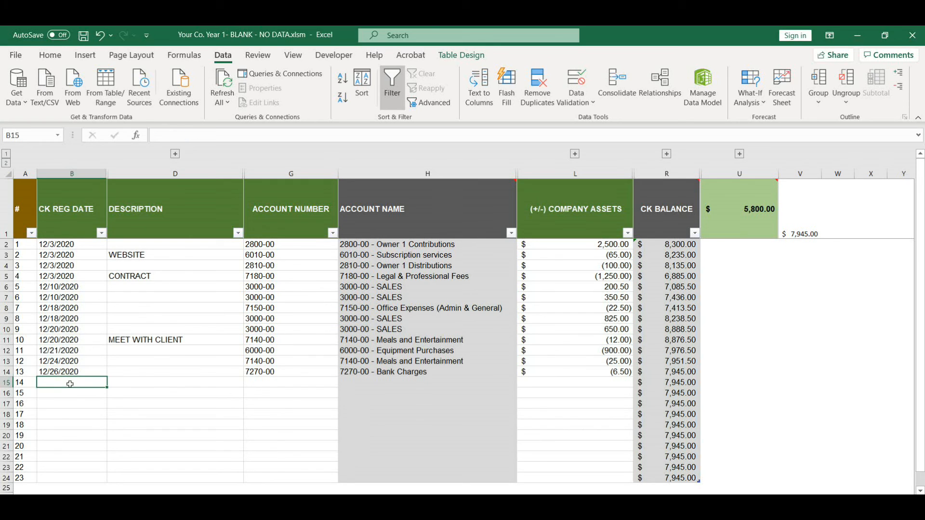